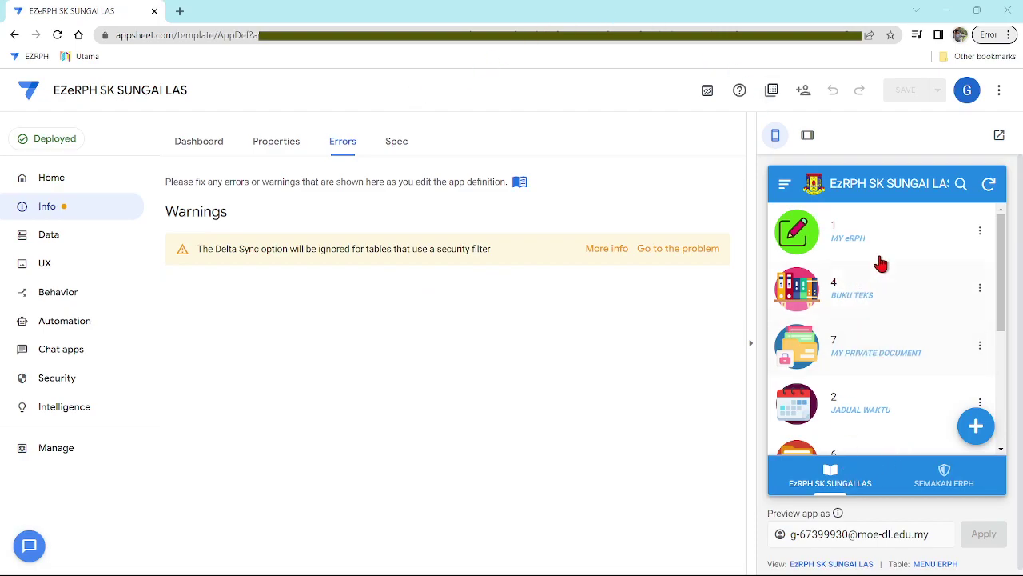
# Copy the app's install link from its sharing links and close the sharing dialog
pyautogui.moveTo(1000, 293); pyautogui.dragTo(988, 226)
pyautogui.scroll(-3, 832, 364)
pyautogui.scroll(3, 848, 328)
pyautogui.scroll(-3, 839, 312)
pyautogui.click(802, 92)
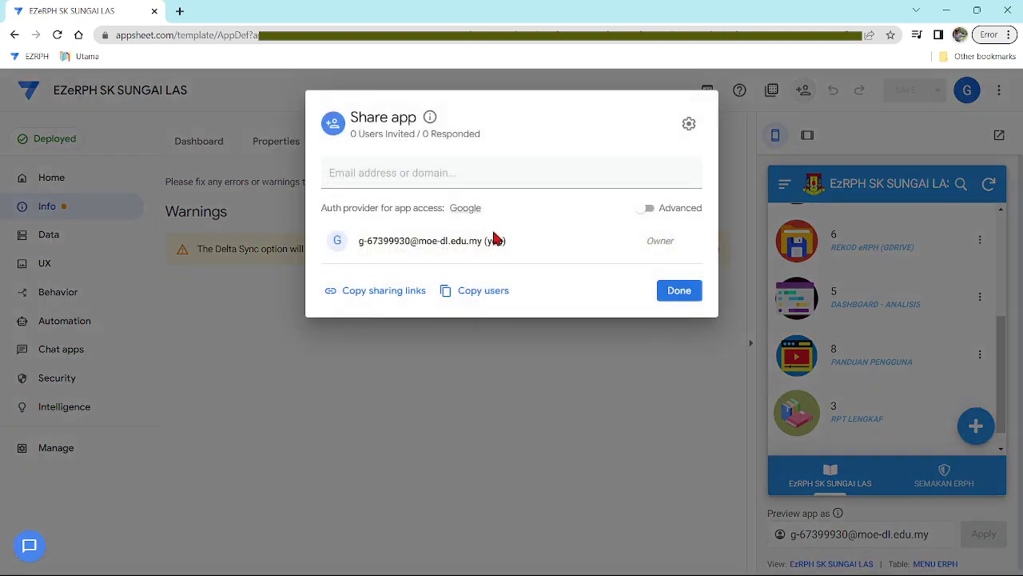
pyautogui.click(362, 294)
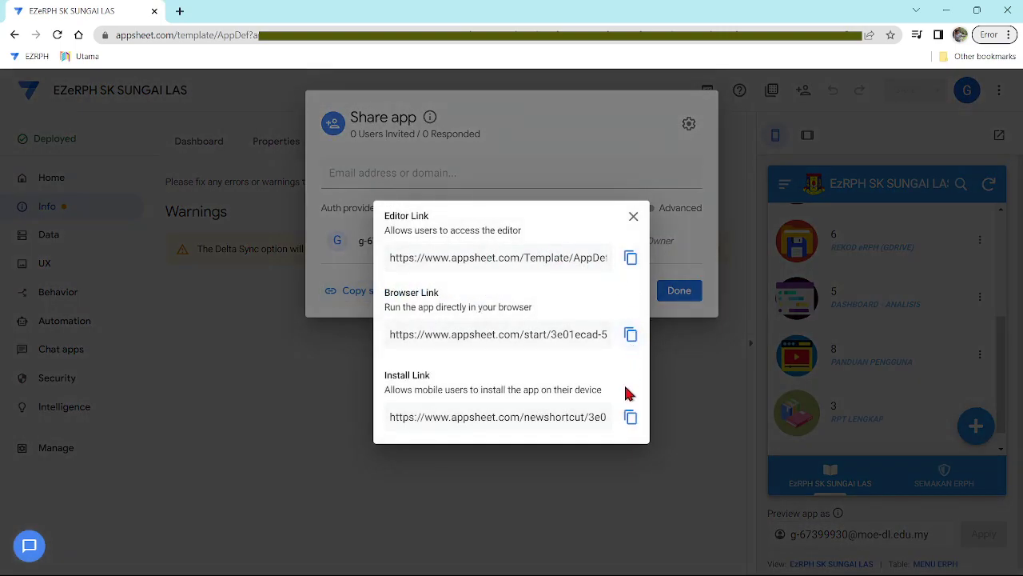
pyautogui.click(631, 417)
pyautogui.click(634, 217)
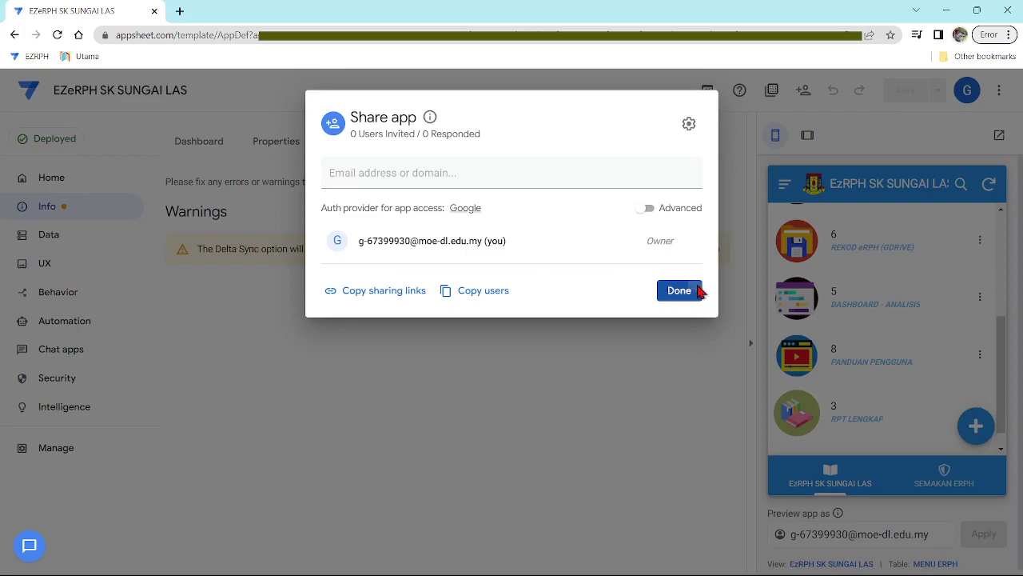
pyautogui.click(679, 290)
# Open a browser window under another Chrome profile and load the copied install link there
pyautogui.click(961, 34)
pyautogui.scroll(-3, 916, 260)
pyautogui.scroll(-2, 800, 263)
pyautogui.click(831, 404)
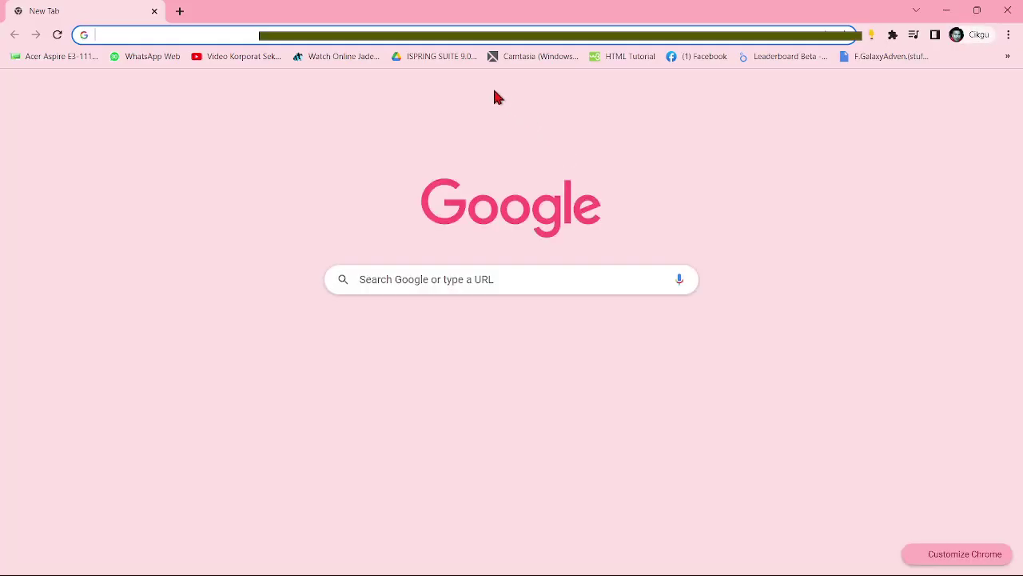
pyautogui.rightClick(388, 35)
pyautogui.click(443, 146)
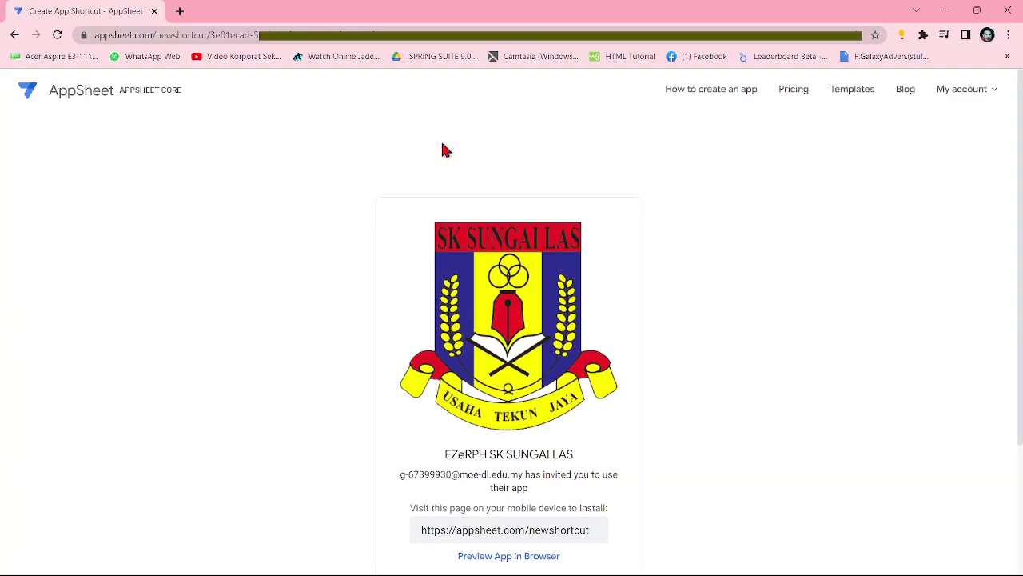
# Preview the shared app in the browser and accept its data notice
pyautogui.scroll(-1, 400, 222)
pyautogui.scroll(-2, 401, 223)
pyautogui.click(485, 381)
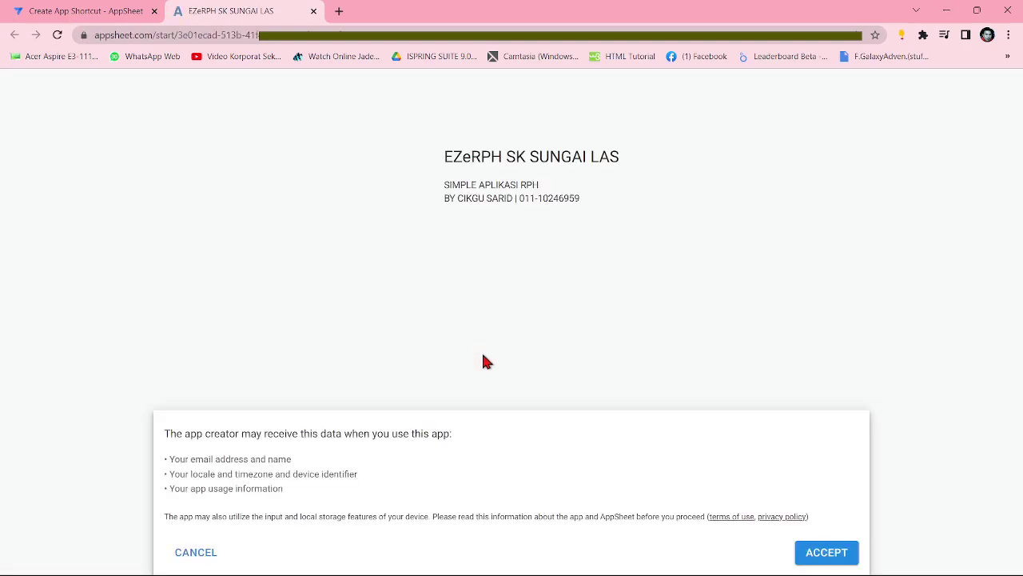
pyautogui.click(819, 557)
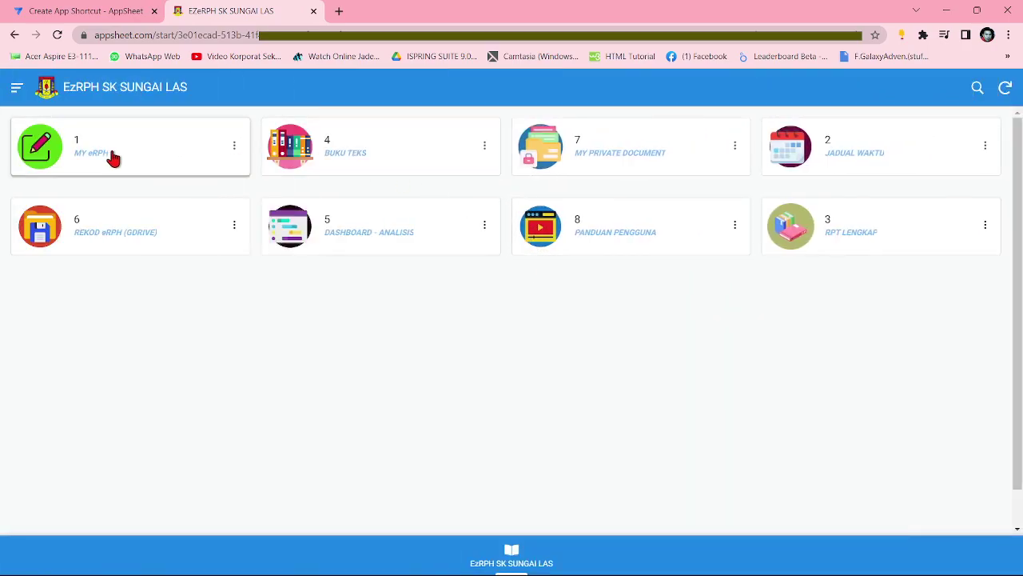
# Check the pages behind the MY eRPH, BUKU TEKS, MY PRIVATE DOCUMENT and JADUAL WAKTU menu cards, returning to the main menu each time
pyautogui.click(109, 163)
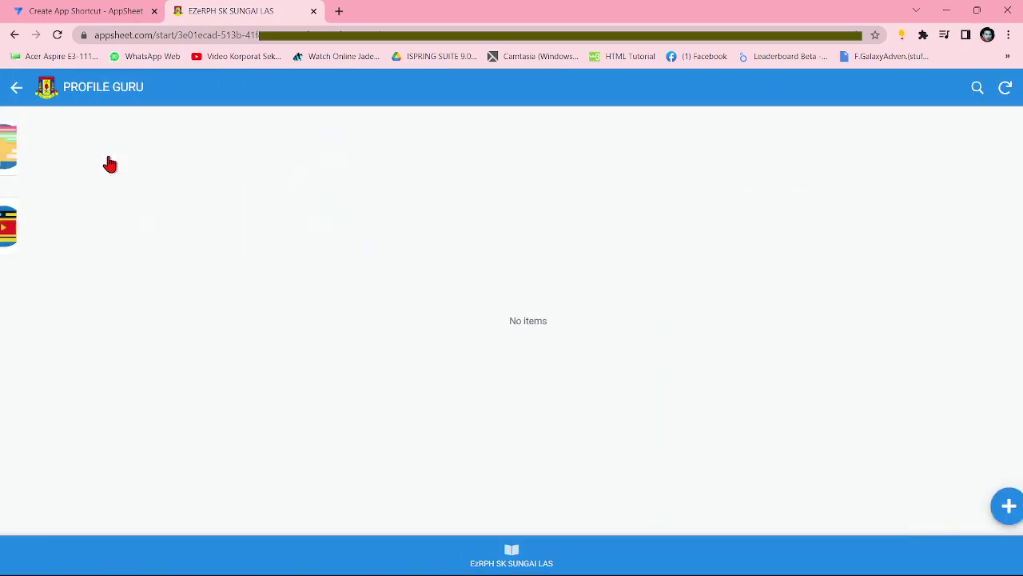
pyautogui.click(500, 564)
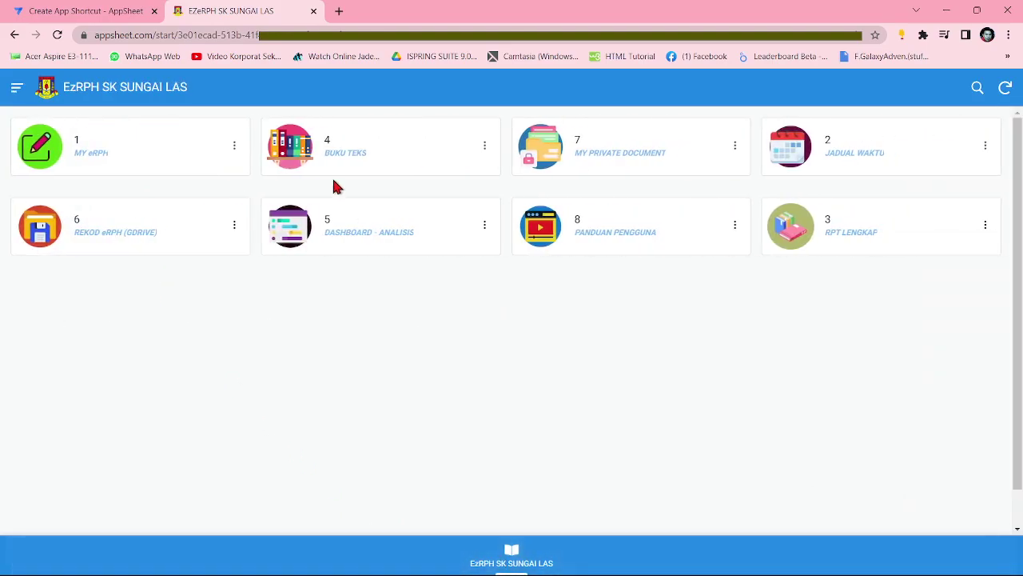
pyautogui.click(359, 171)
pyautogui.click(513, 550)
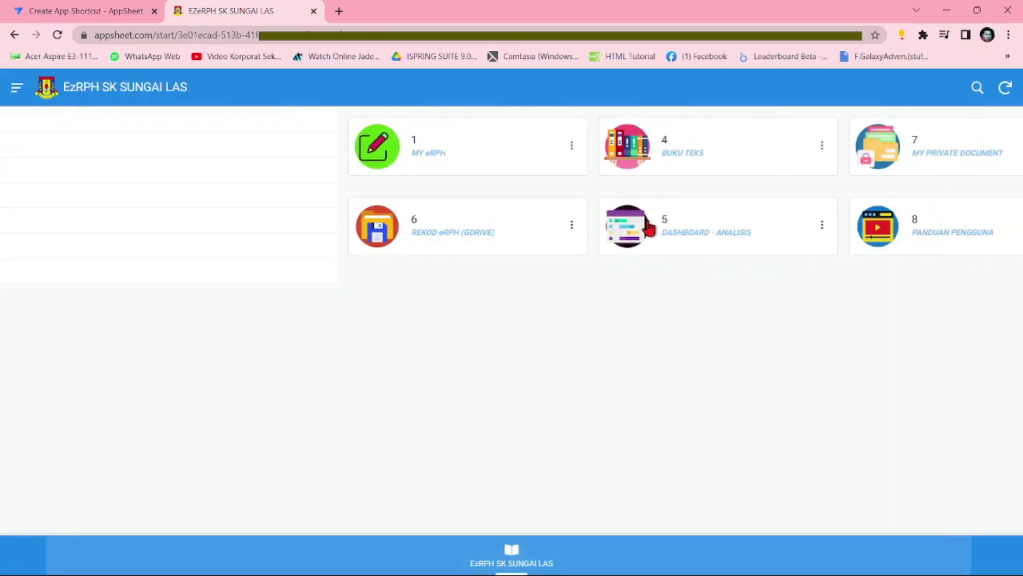
pyautogui.click(623, 156)
pyautogui.click(516, 557)
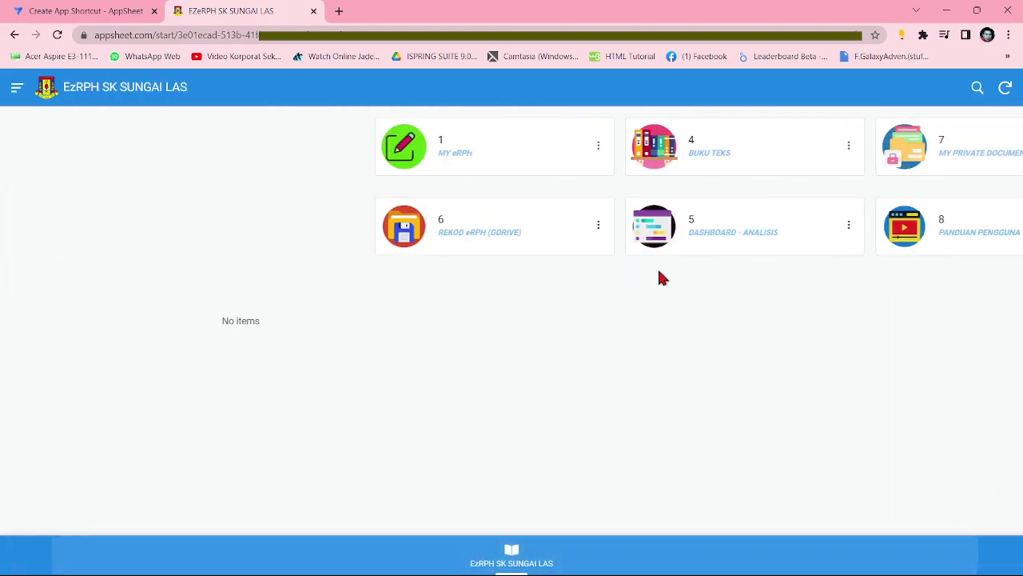
pyautogui.click(811, 176)
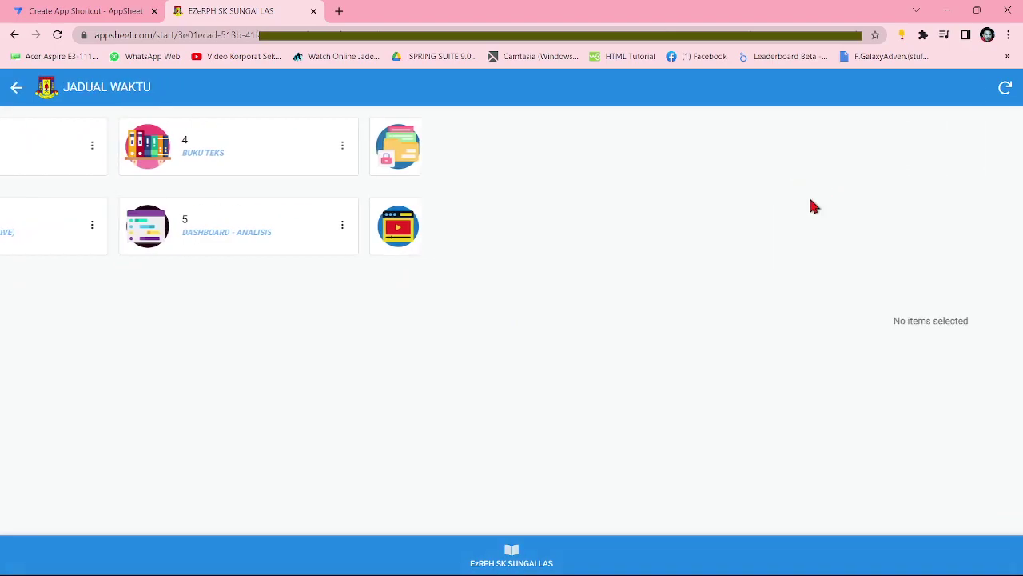
pyautogui.click(514, 553)
# Check the pages behind the REKOD eRPH (GDRIVE) and DASHBOARD - ANALISIS cards, and return to the AppSheet editor
pyautogui.click(141, 221)
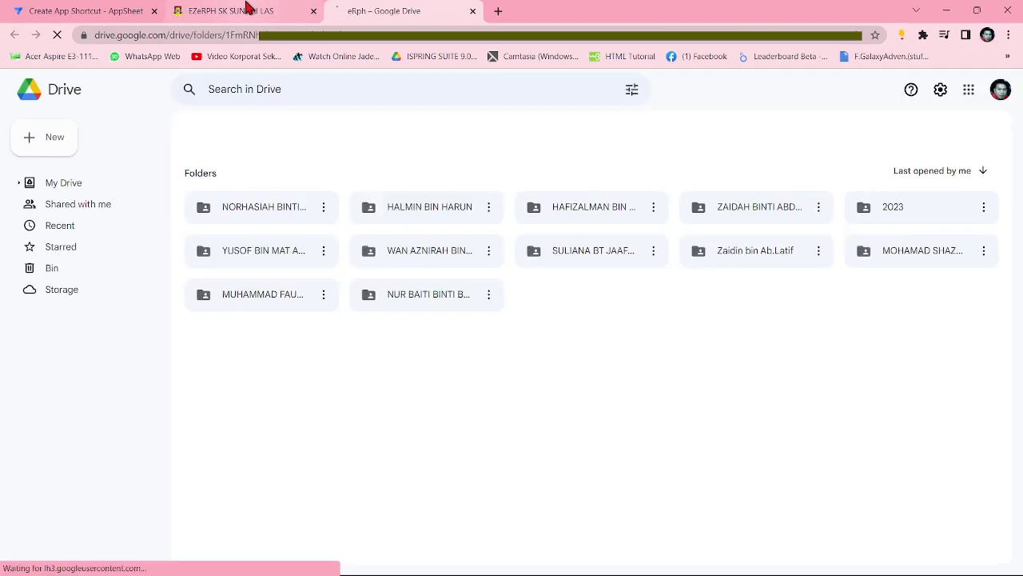
pyautogui.click(246, 10)
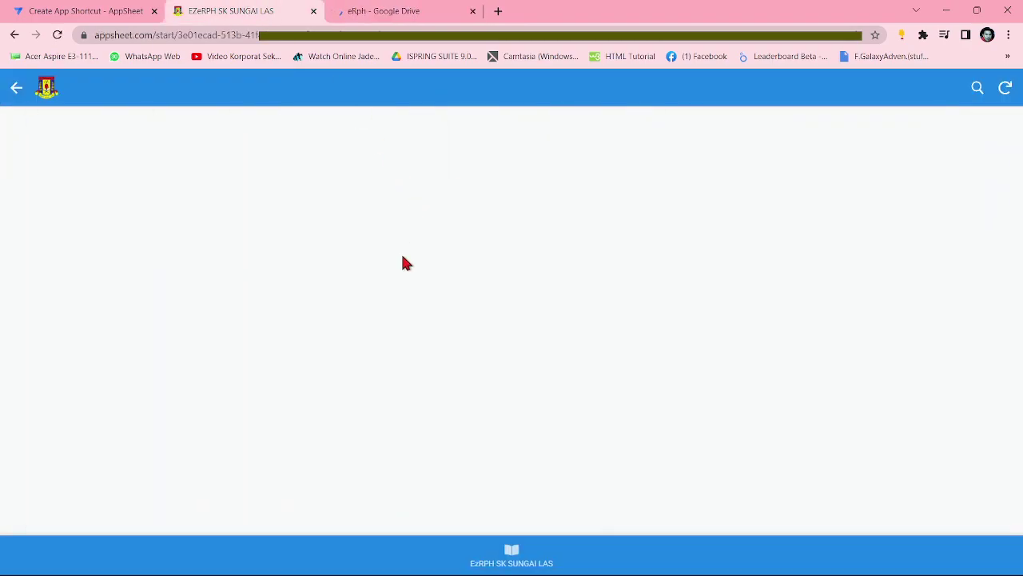
pyautogui.click(510, 563)
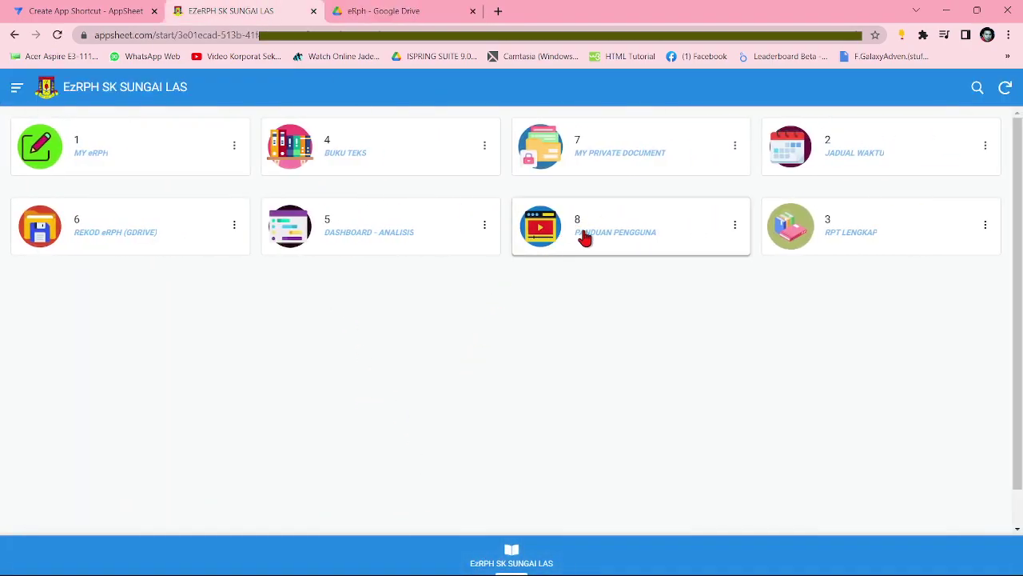
pyautogui.click(373, 238)
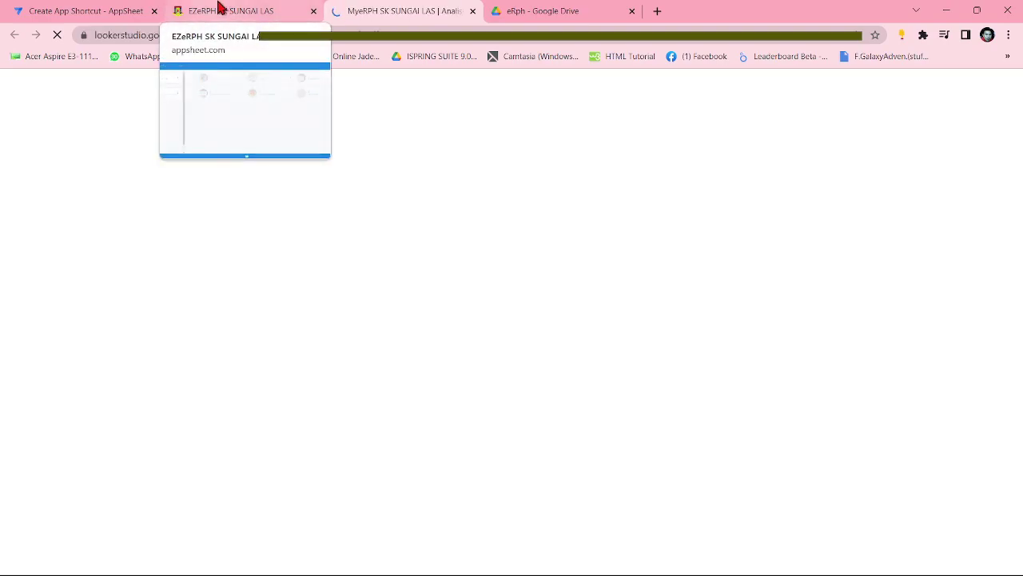
pyautogui.click(221, 8)
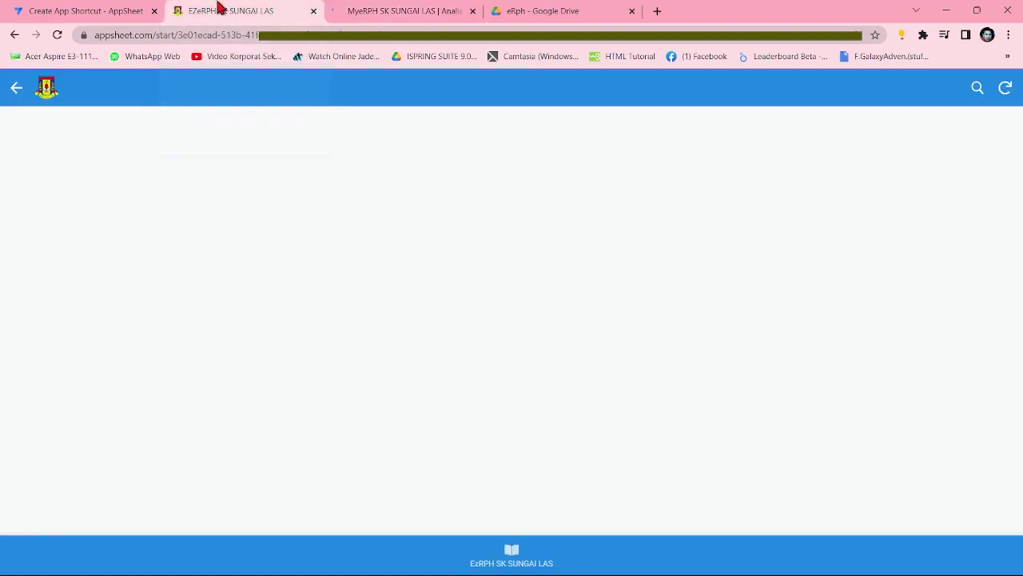
pyautogui.click(505, 546)
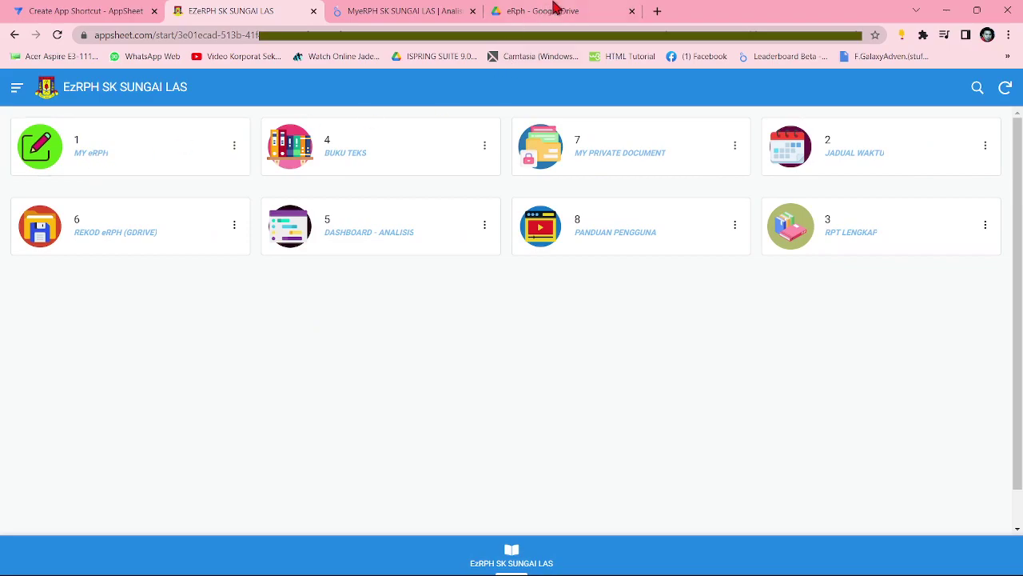
pyautogui.click(946, 10)
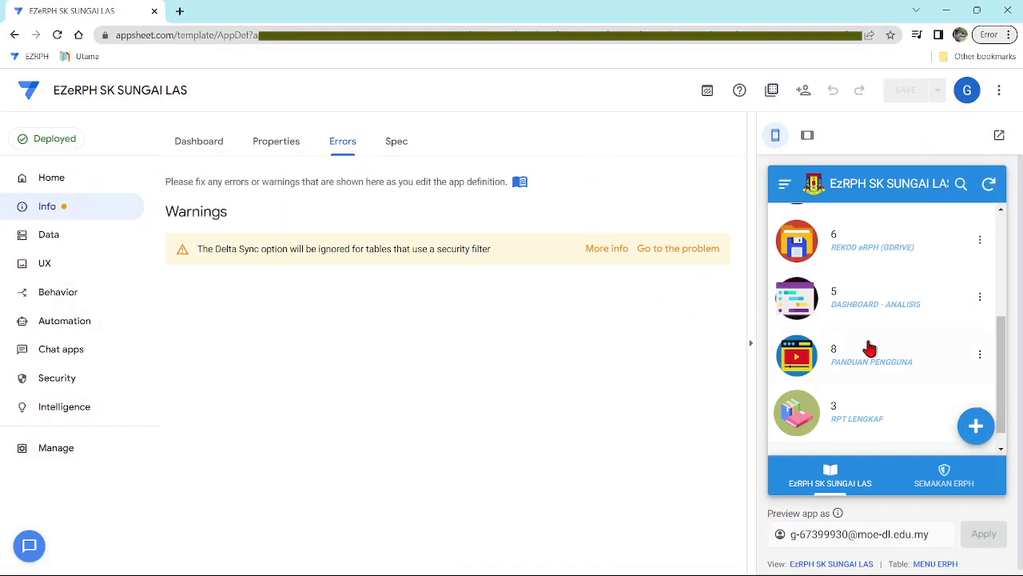
# Open the settings of the EzRPH SK SUNGAI LAS view and show the TAJUK column as the card title
pyautogui.scroll(5, 867, 356)
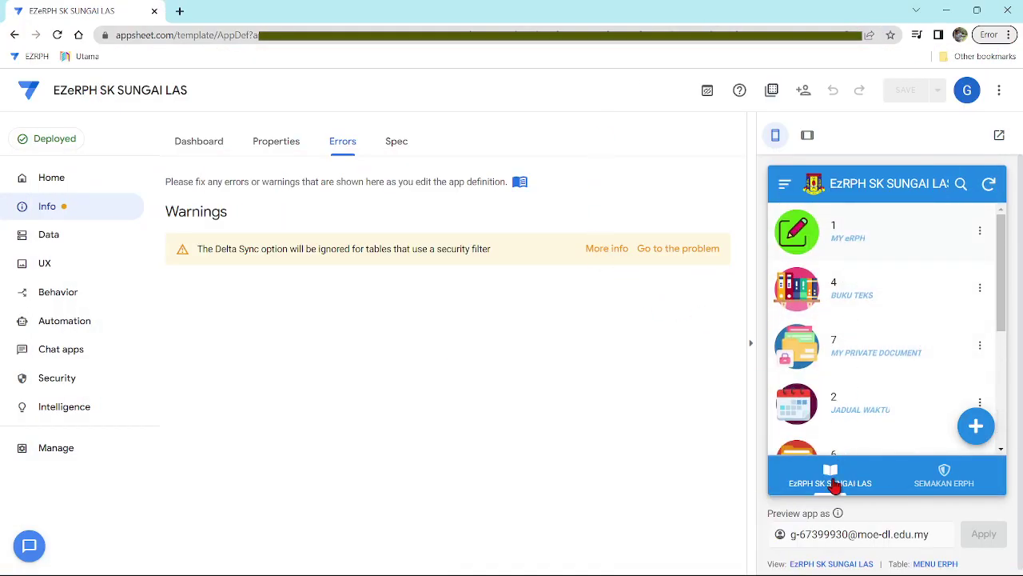
pyautogui.click(827, 564)
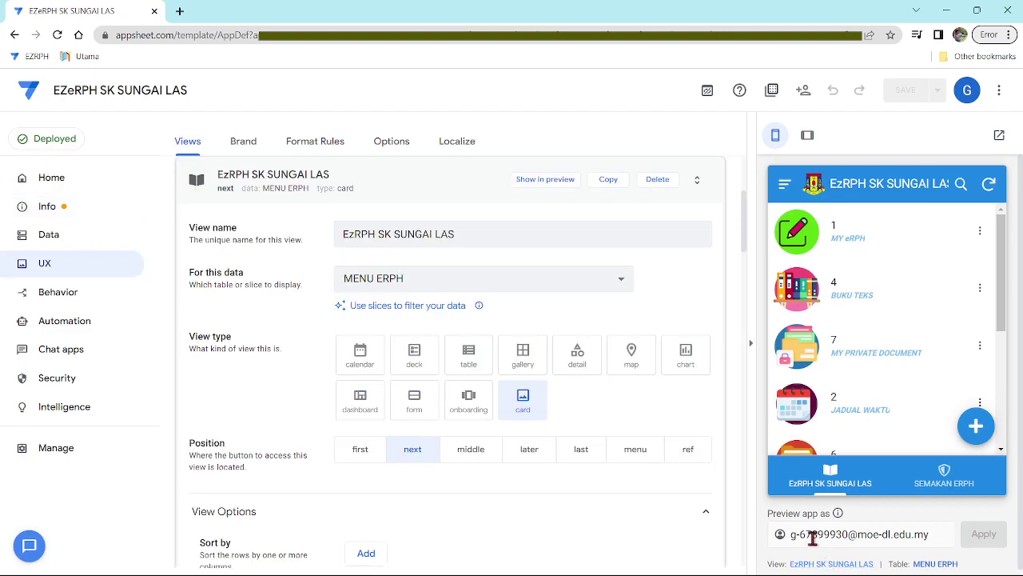
pyautogui.scroll(-8, 335, 289)
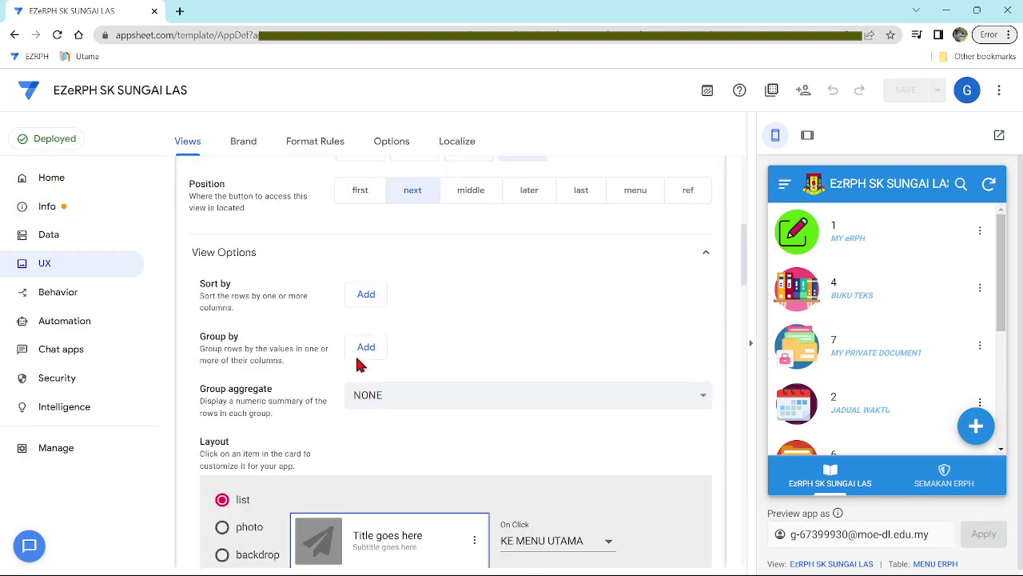
pyautogui.scroll(4, 354, 361)
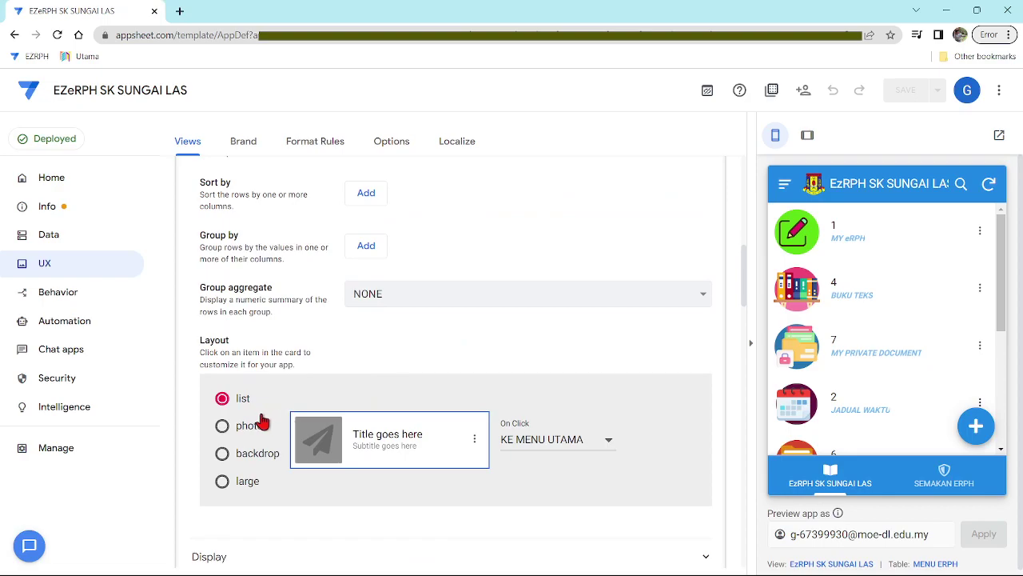
pyautogui.click(388, 440)
pyautogui.click(539, 450)
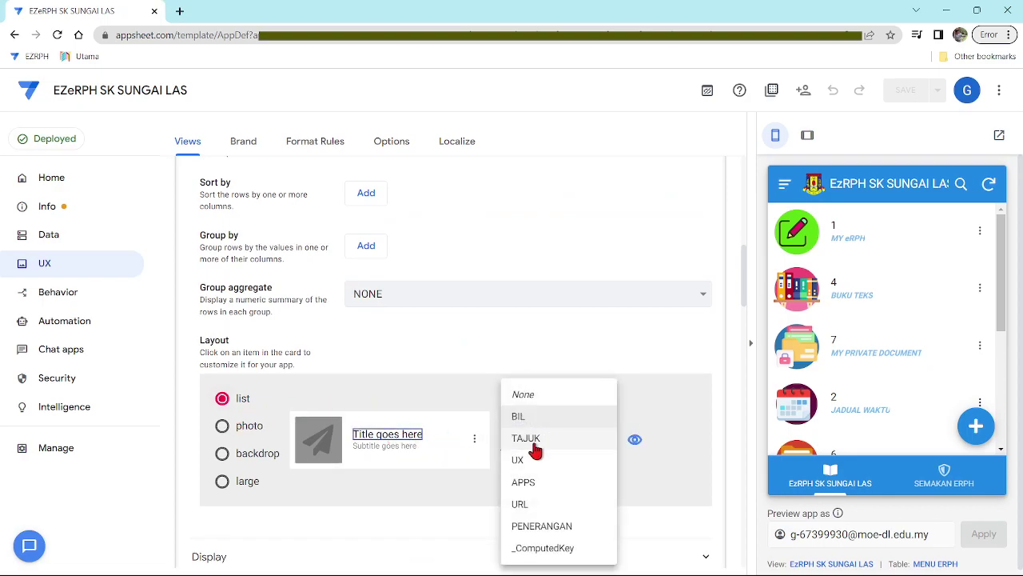
pyautogui.click(533, 446)
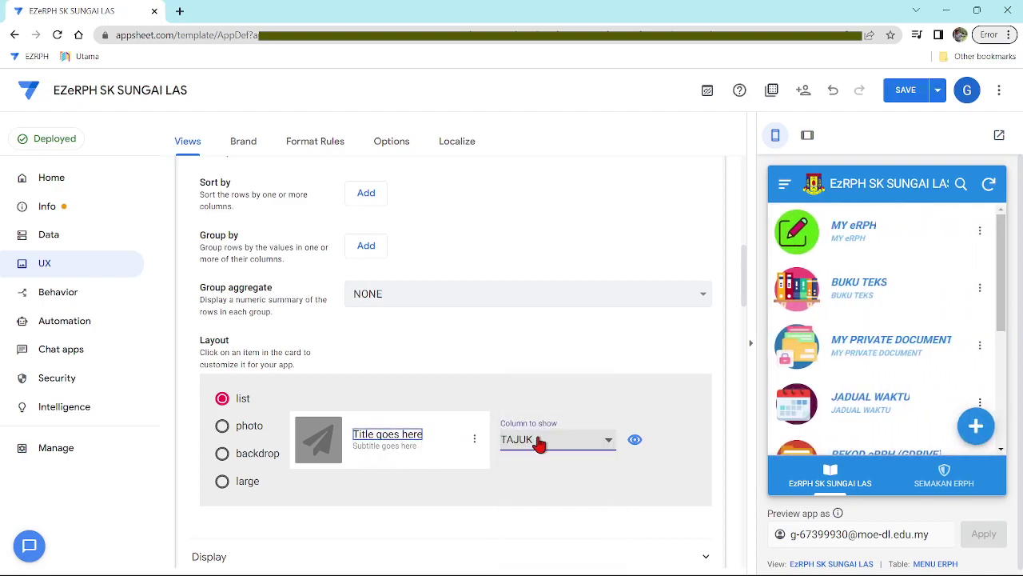
# Show the PENERANGAN column as the card subtitle and save the app
pyautogui.click(542, 444)
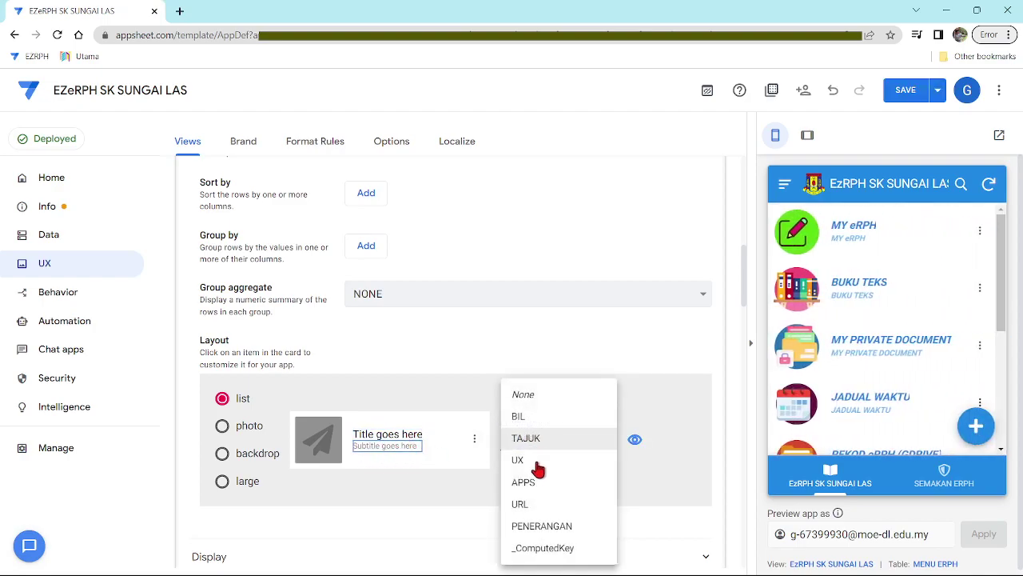
pyautogui.click(538, 526)
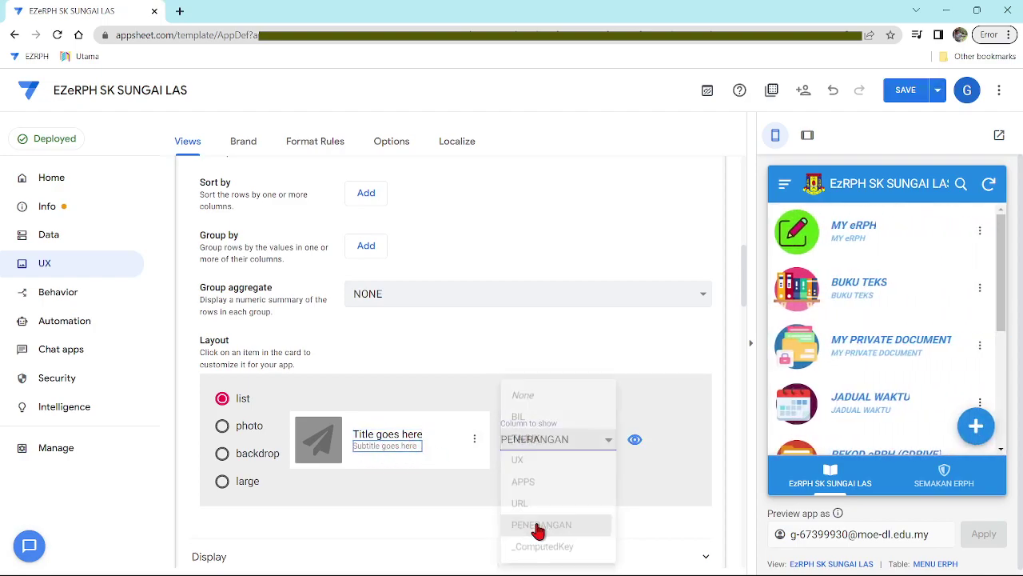
pyautogui.click(906, 91)
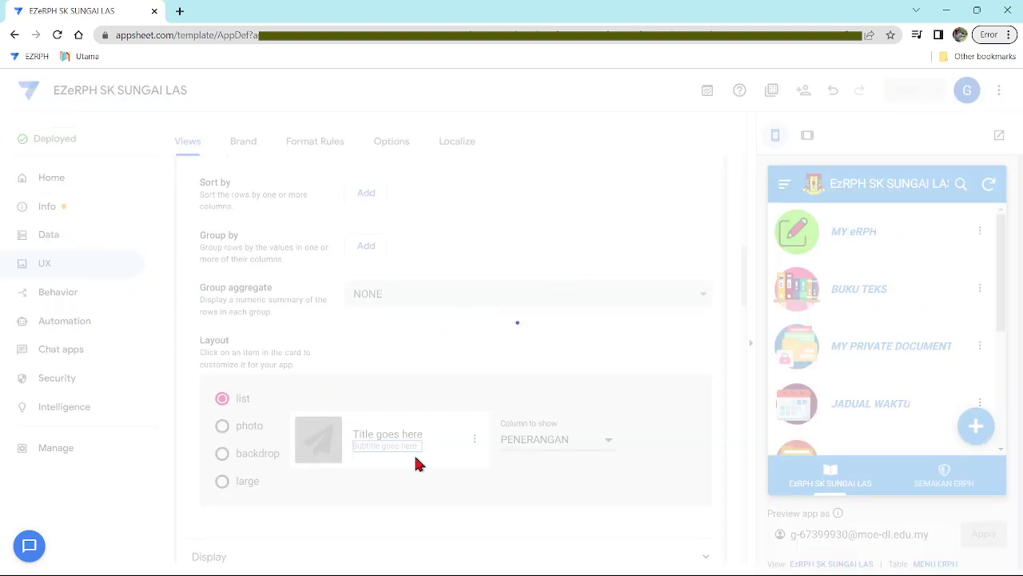
# Open the column definitions of the MENU ERPH table
pyautogui.click(59, 239)
pyautogui.scroll(-5, 330, 424)
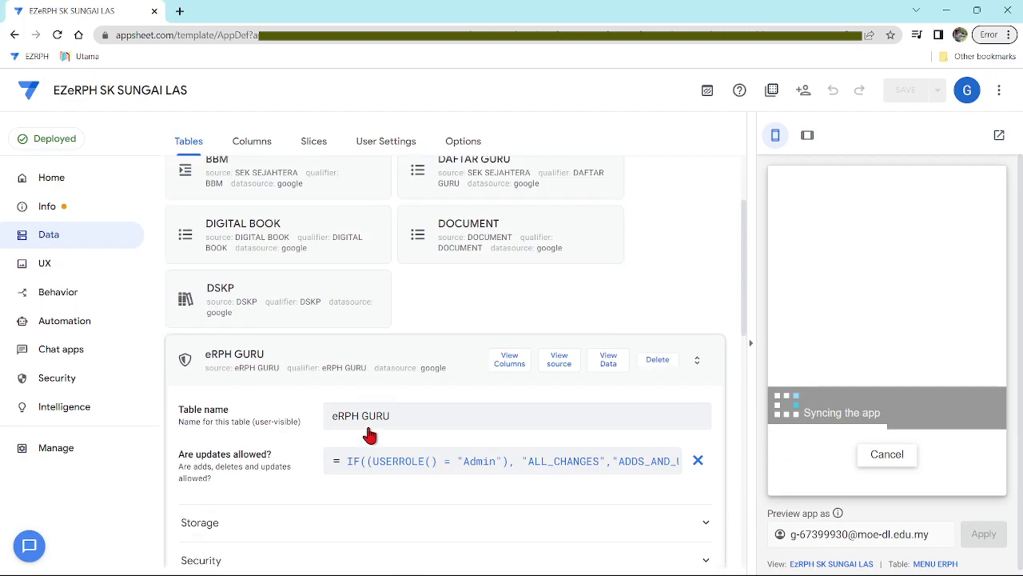
pyautogui.click(226, 284)
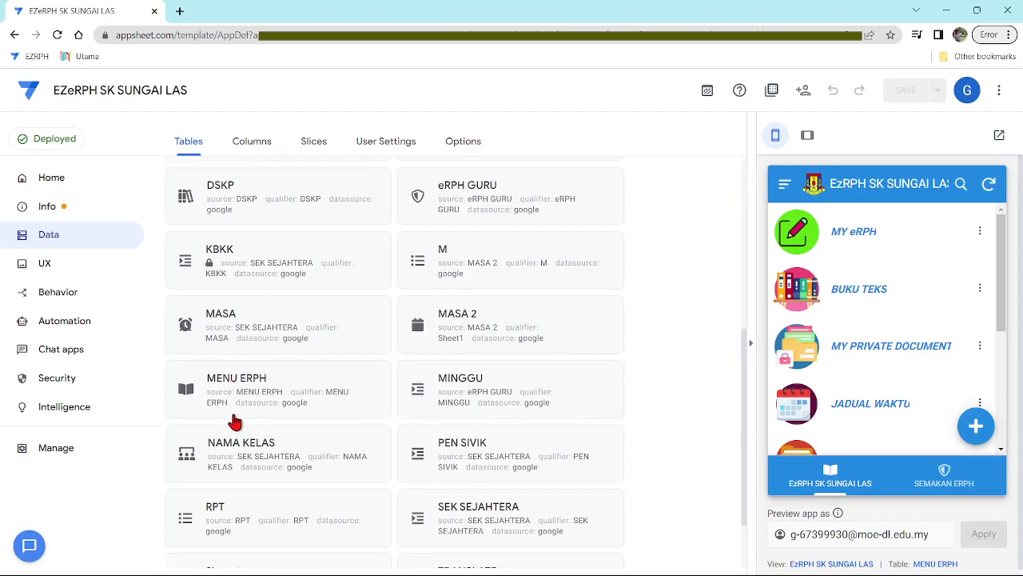
pyautogui.click(220, 389)
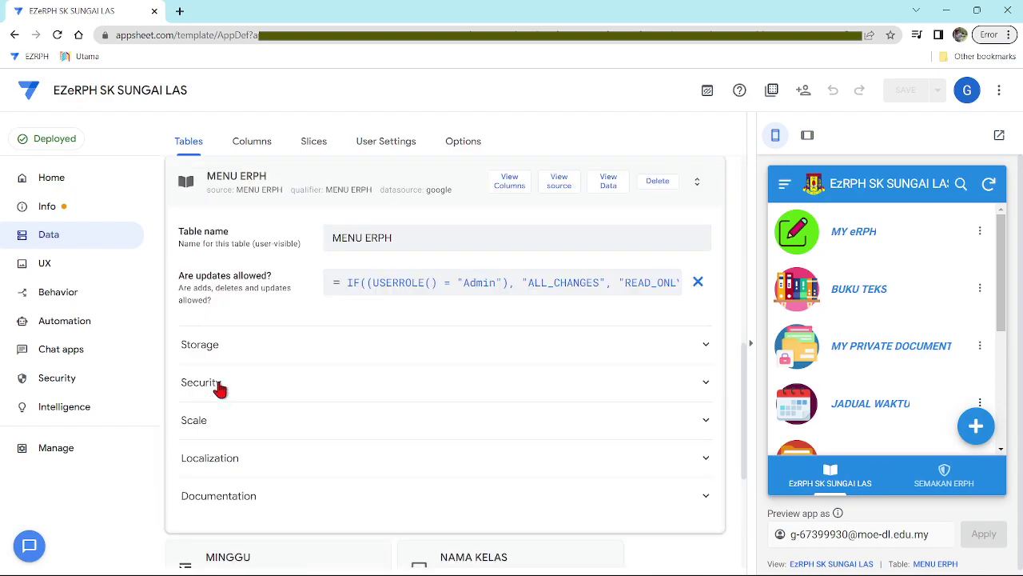
pyautogui.click(515, 194)
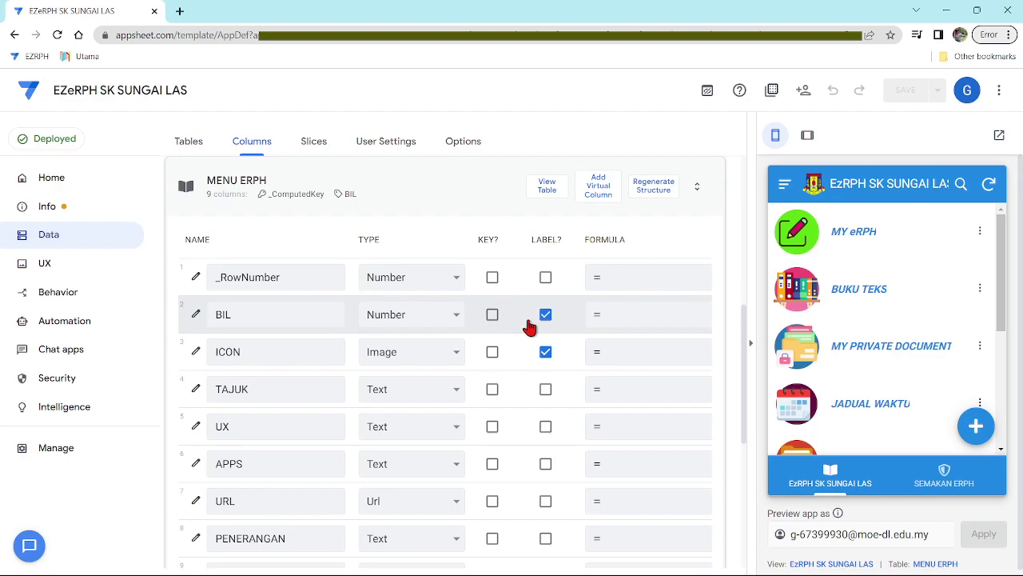
pyautogui.scroll(-5, 474, 379)
pyautogui.scroll(5, 559, 368)
# Set BIL as the MENU ERPH table's key and TAJUK as its only label column, and save the app
pyautogui.click(492, 314)
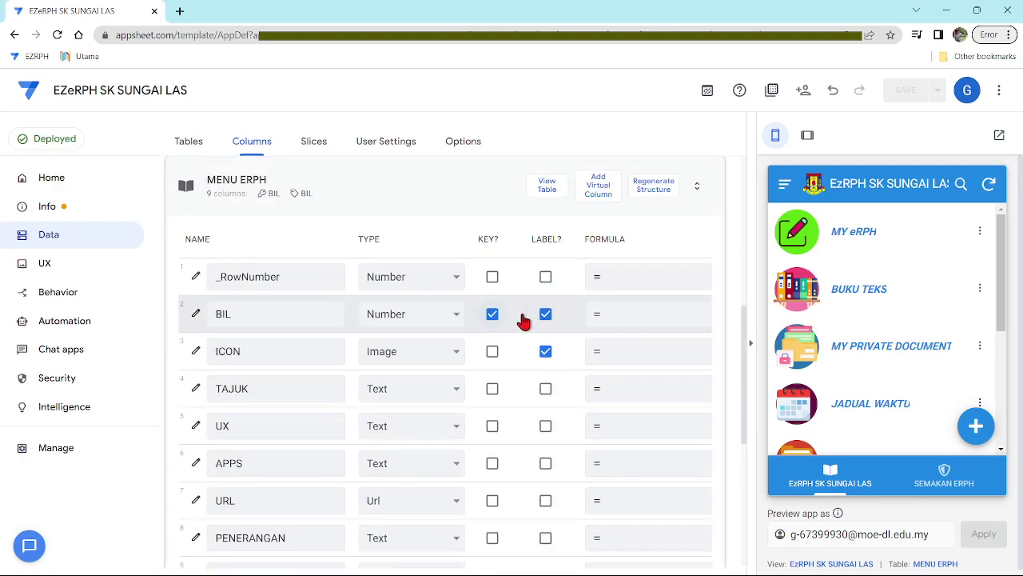
pyautogui.click(545, 351)
pyautogui.click(545, 389)
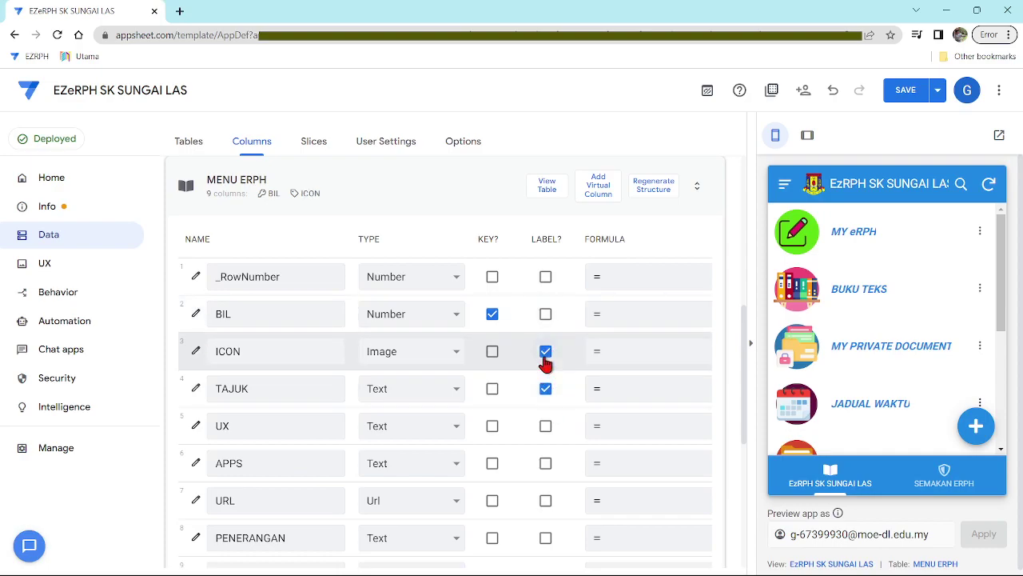
pyautogui.click(906, 93)
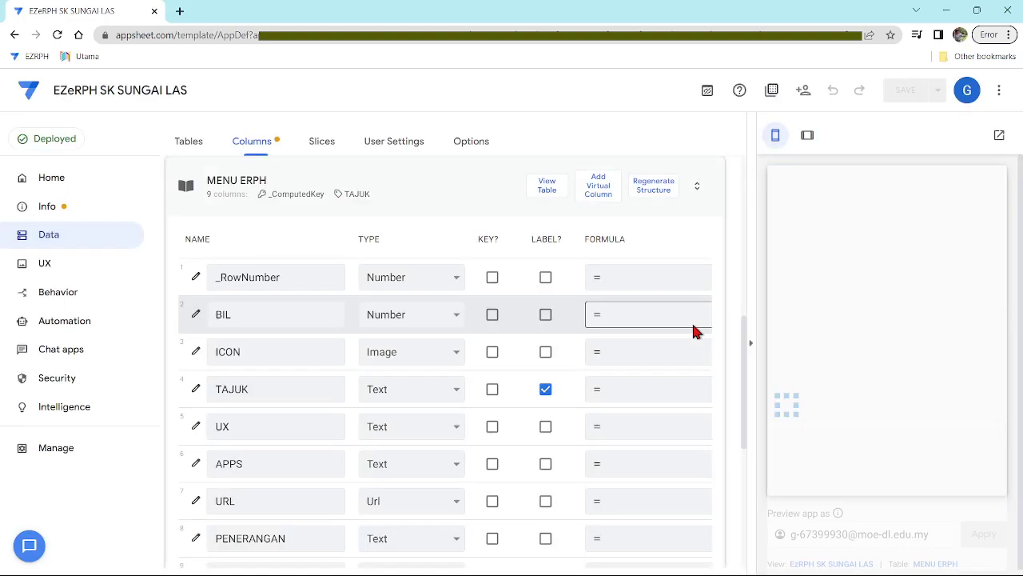
# Delete the _ComputedKey virtual column from the MENU ERPH table
pyautogui.scroll(-5, 400, 389)
pyautogui.scroll(7, 273, 433)
pyautogui.scroll(-7, 273, 432)
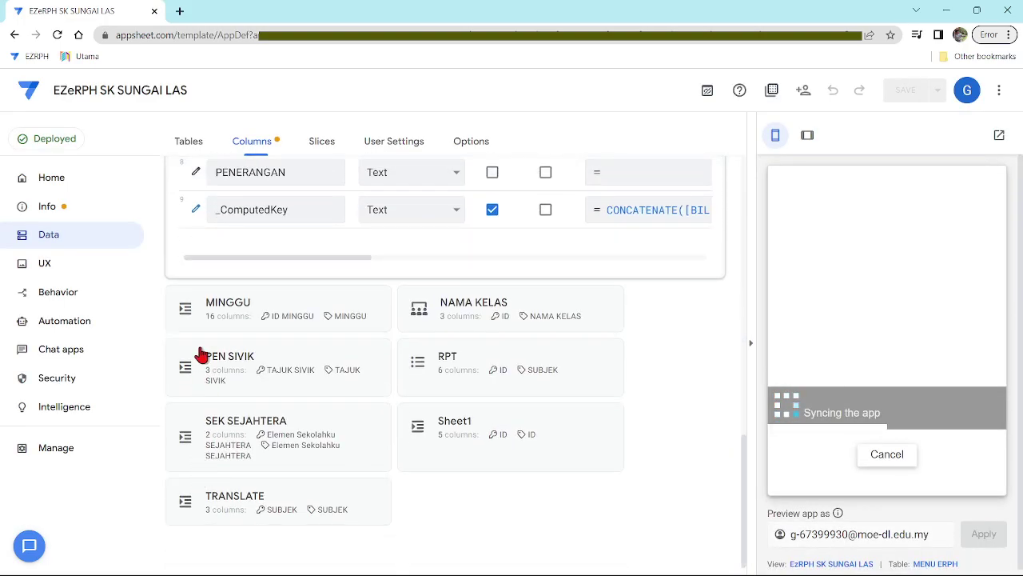
pyautogui.click(194, 211)
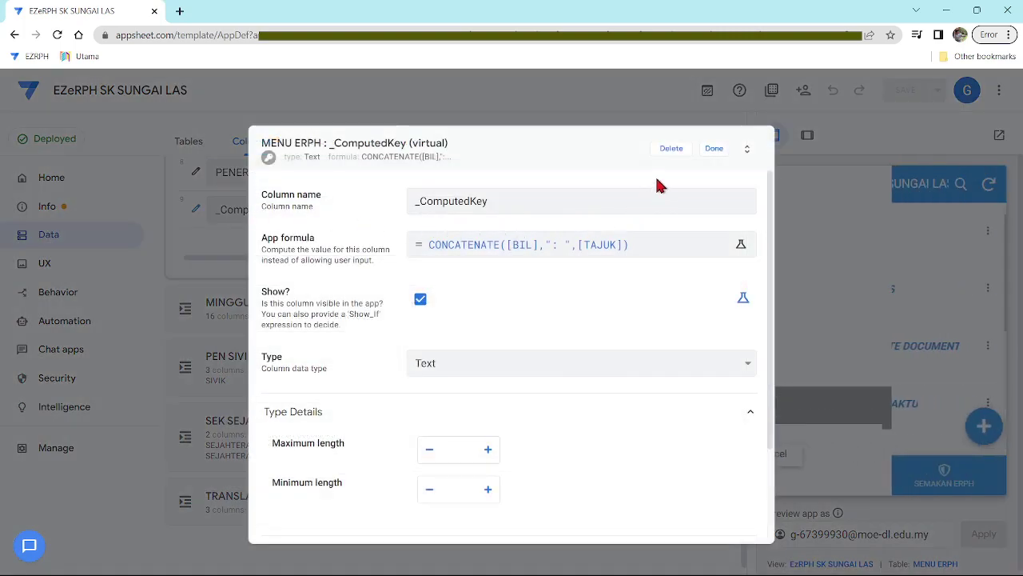
pyautogui.click(672, 150)
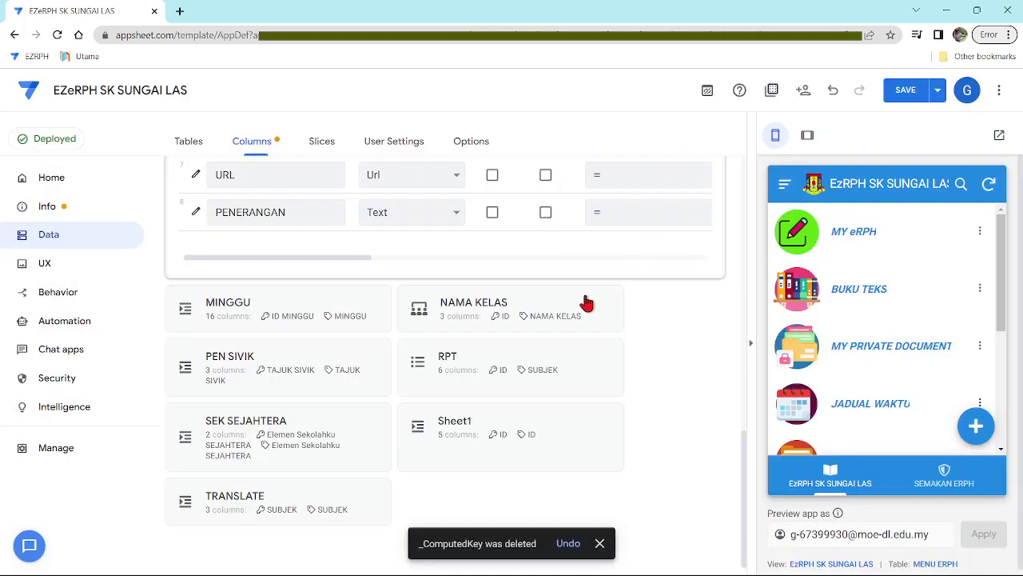
# Mark BIL as the key column of MENU ERPH again and save the app
pyautogui.scroll(5, 582, 301)
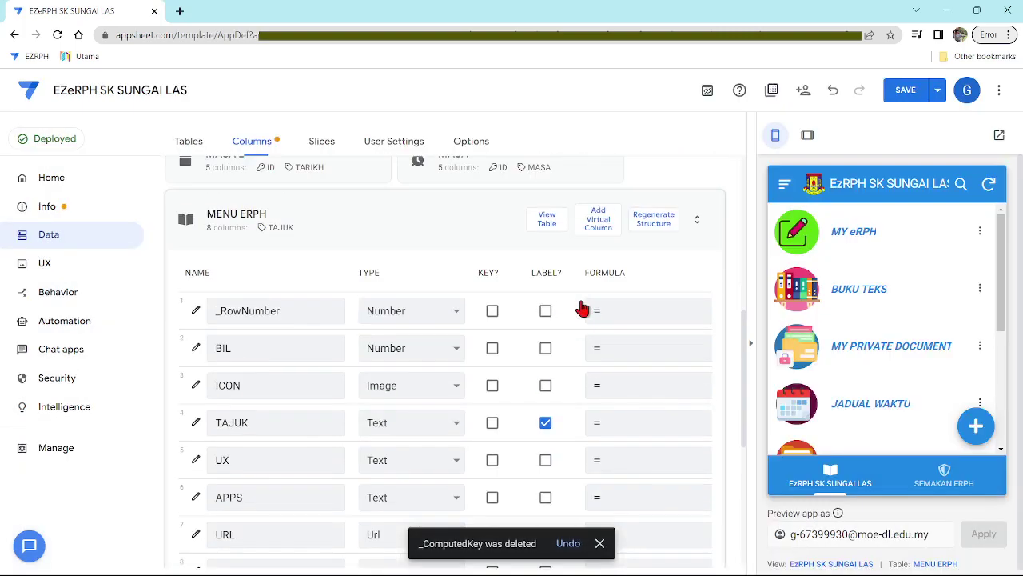
pyautogui.click(492, 349)
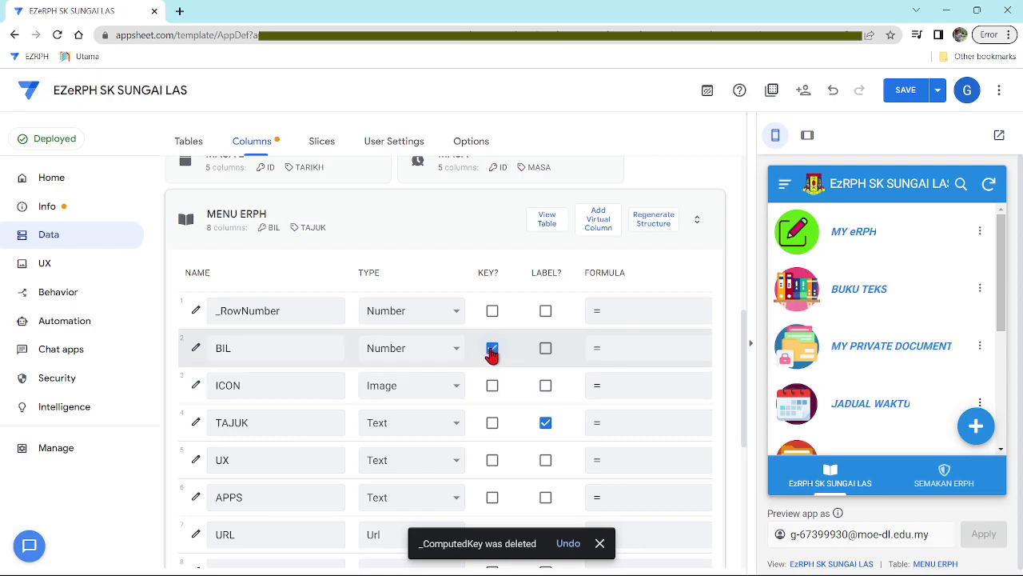
pyautogui.click(907, 92)
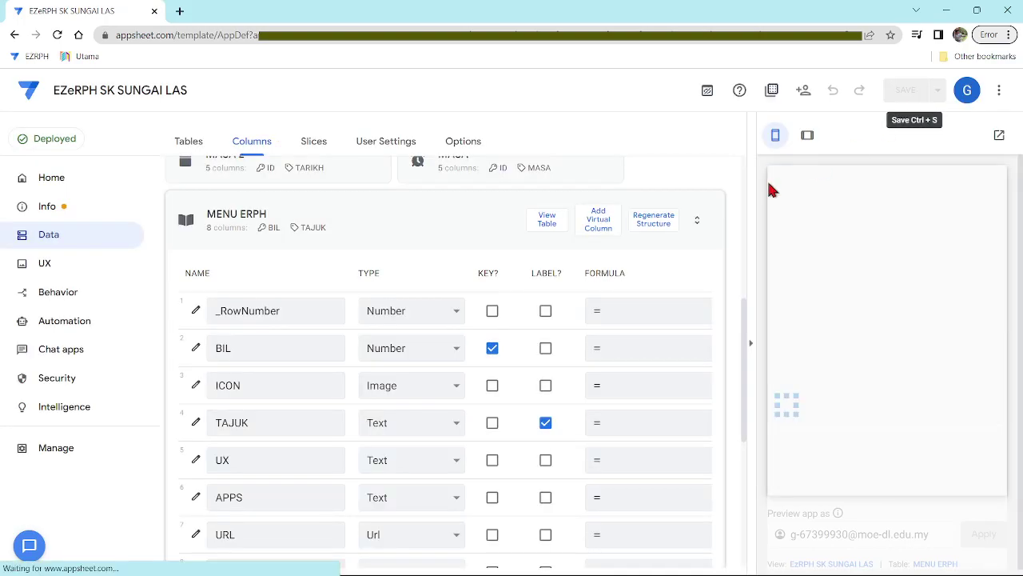
# Collapse the MENU ERPH columns and examine the column definitions of the DAFTAR GURU table
pyautogui.click(224, 233)
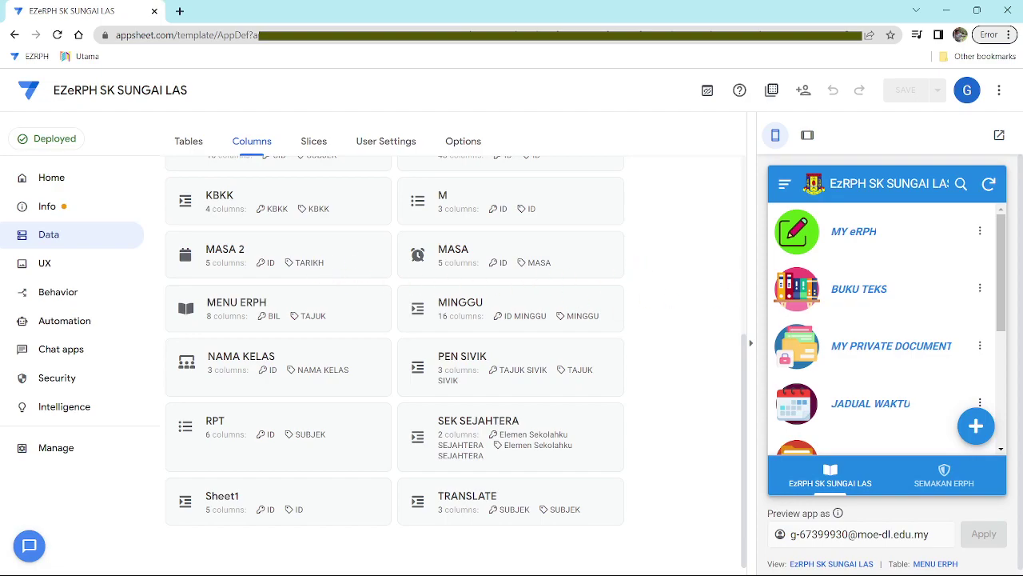
pyautogui.scroll(5, 226, 237)
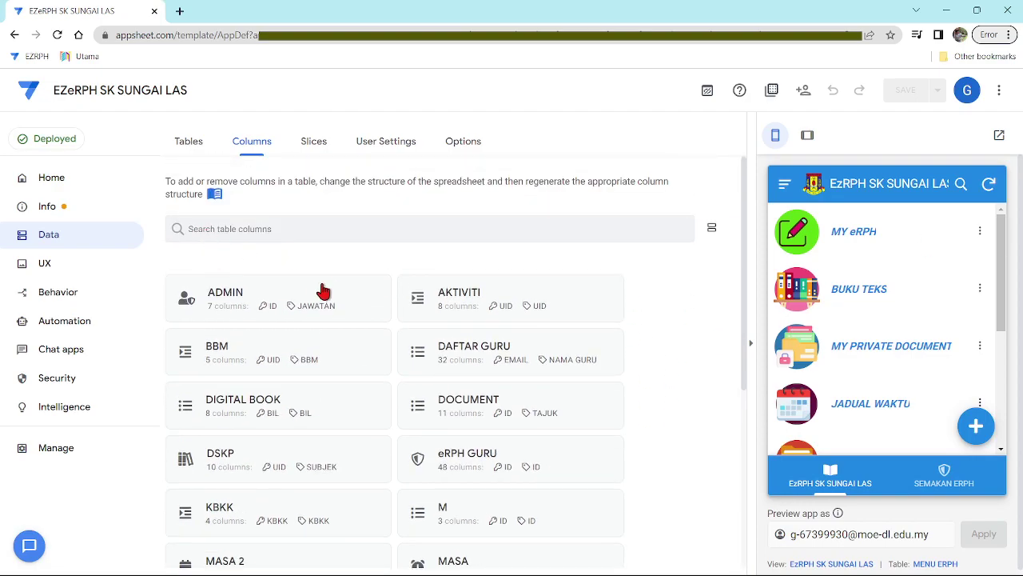
pyautogui.click(468, 356)
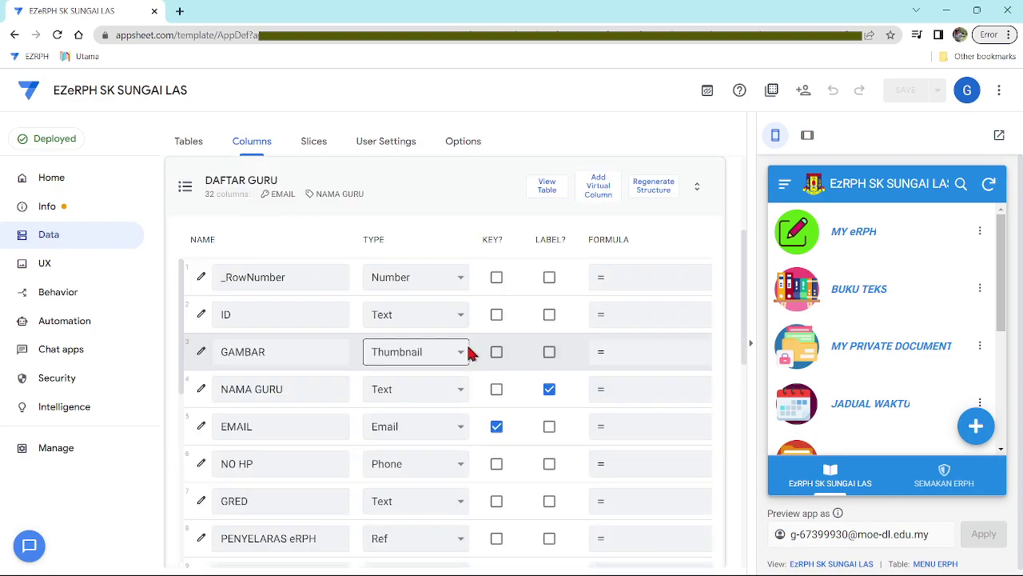
pyautogui.scroll(-5, 560, 290)
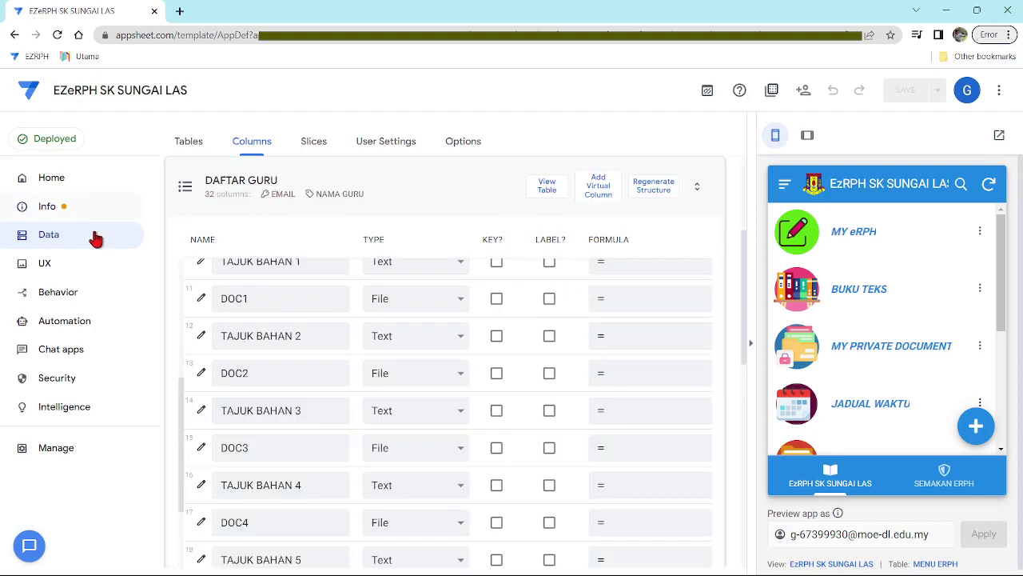
# Review the formula that controls which updates are allowed on the DAFTAR GURU table
pyautogui.click(187, 141)
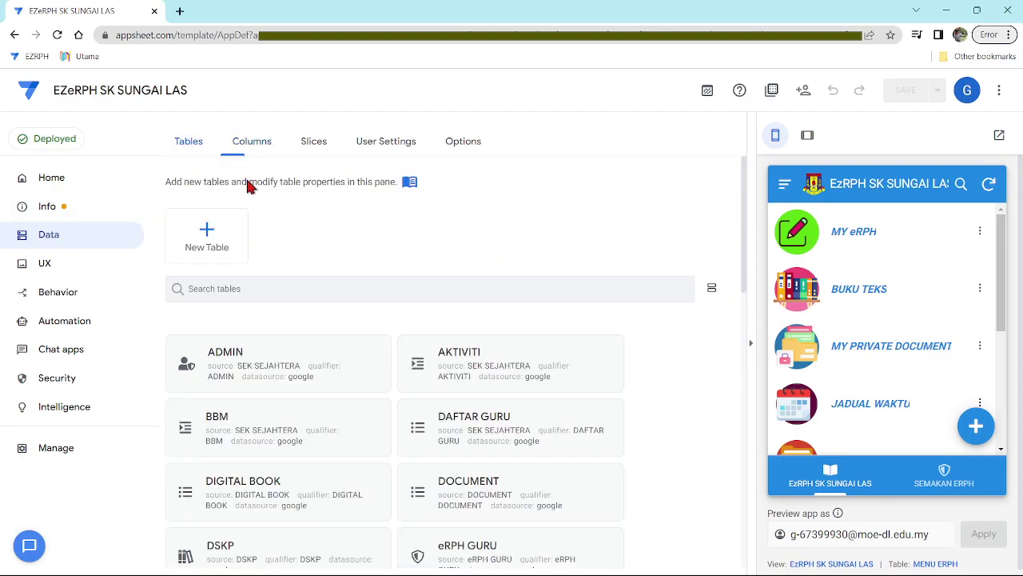
pyautogui.click(468, 409)
pyautogui.click(507, 290)
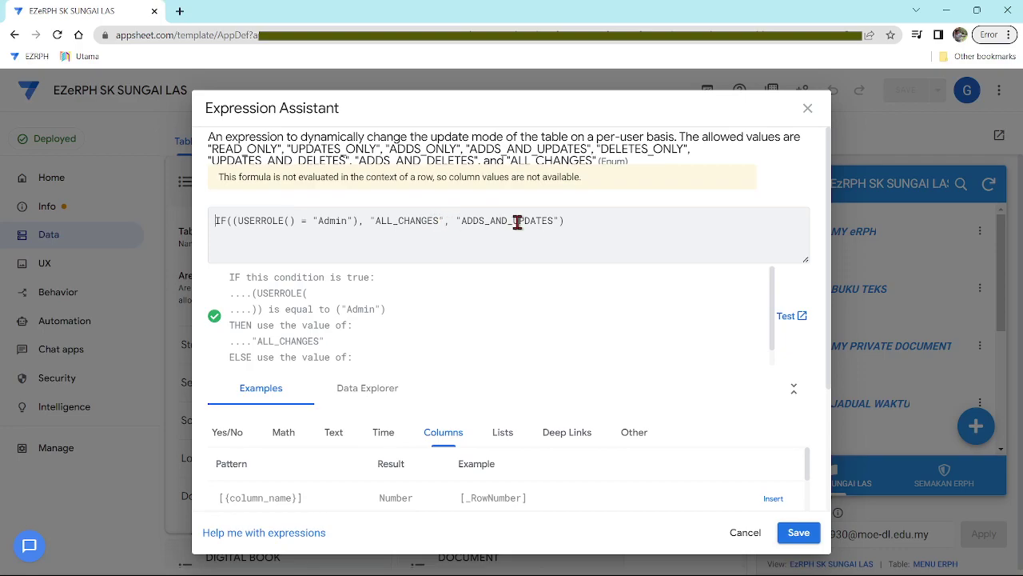
pyautogui.click(799, 533)
pyautogui.click(235, 196)
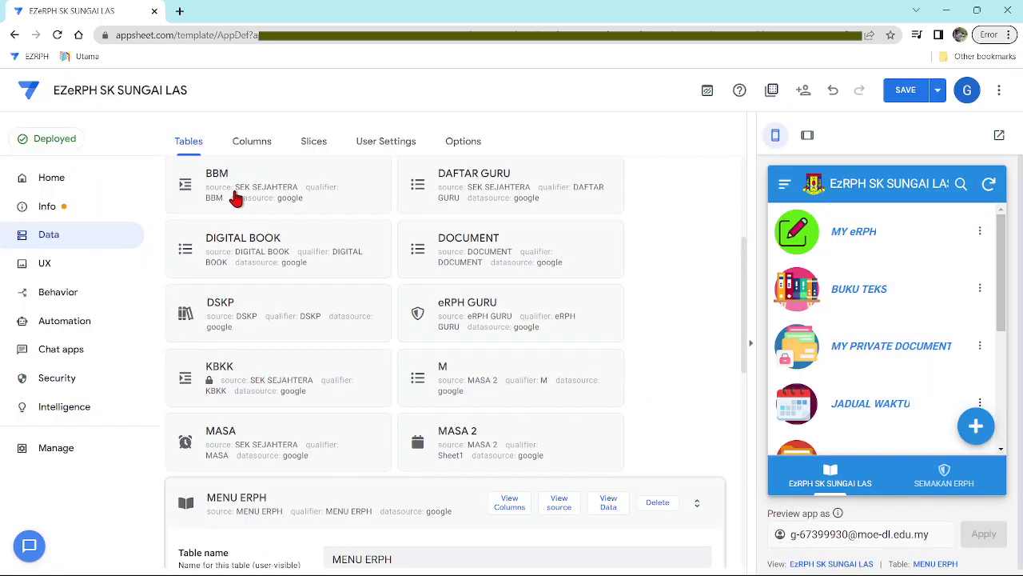
# In the eRPH GURU table's allowed-updates formula, replace "ADDS_AND_UPDATES" with "ALL_CHANGES", and collapse the open table settings
pyautogui.click(452, 338)
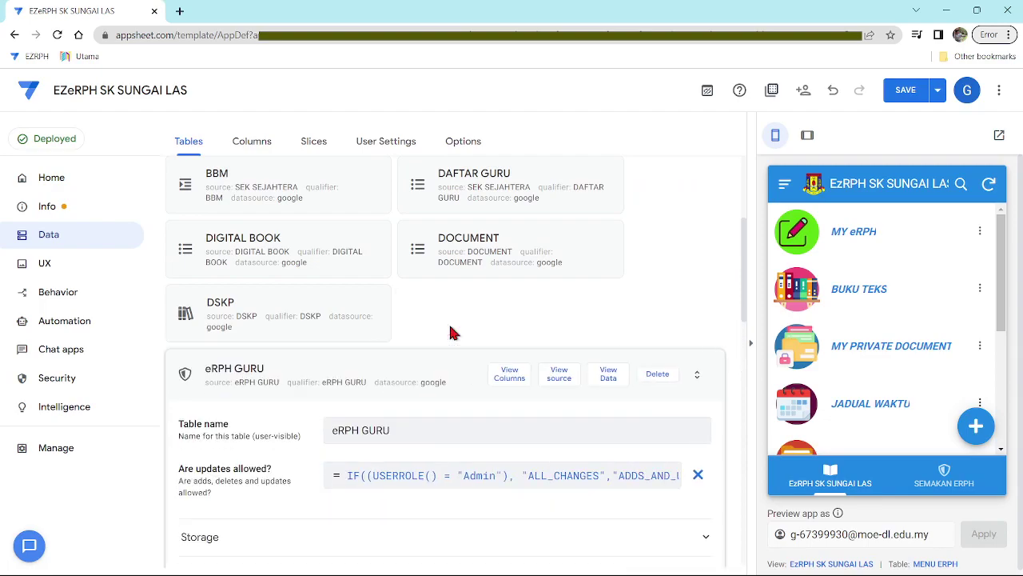
pyautogui.click(466, 297)
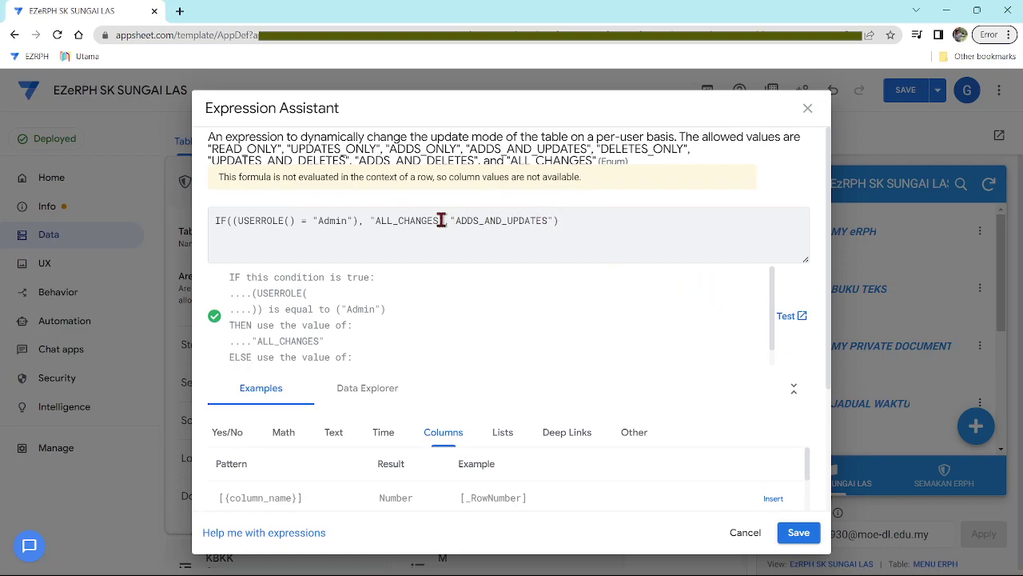
pyautogui.moveTo(443, 221); pyautogui.dragTo(383, 221)
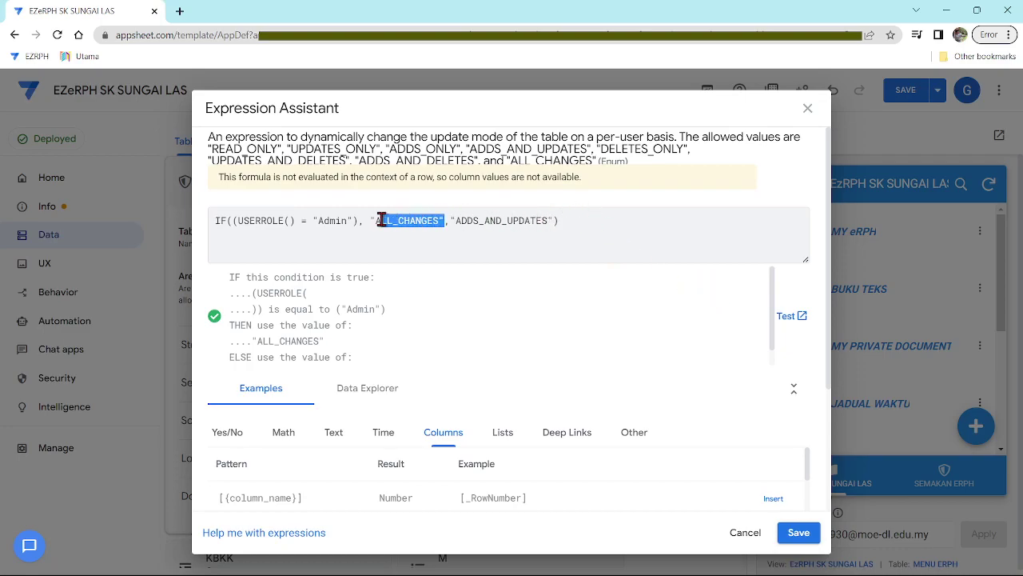
pyautogui.rightClick(386, 221)
pyautogui.click(429, 271)
pyautogui.moveTo(553, 222); pyautogui.dragTo(453, 223)
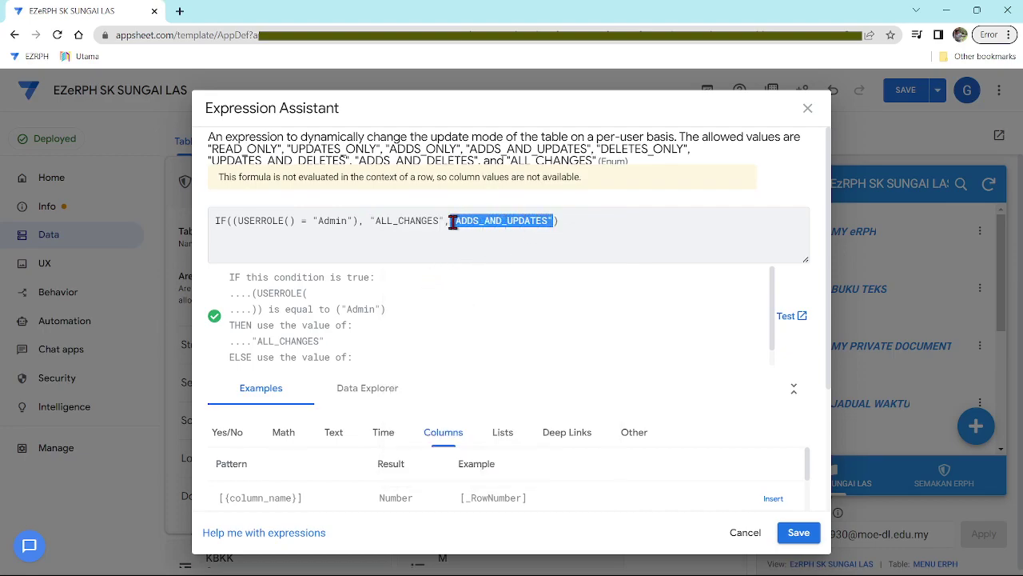
pyautogui.rightClick(459, 223)
pyautogui.click(504, 292)
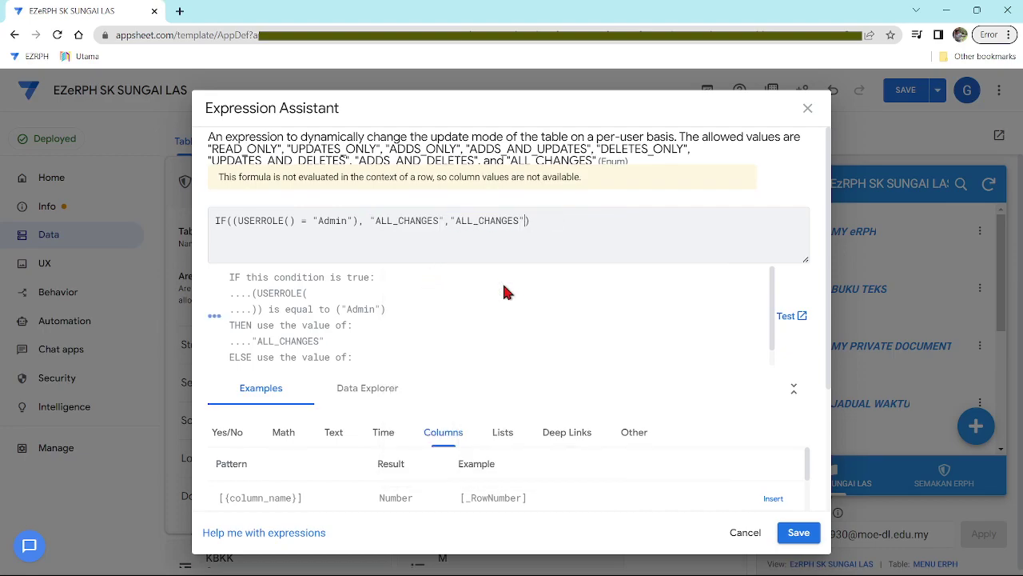
pyautogui.click(799, 532)
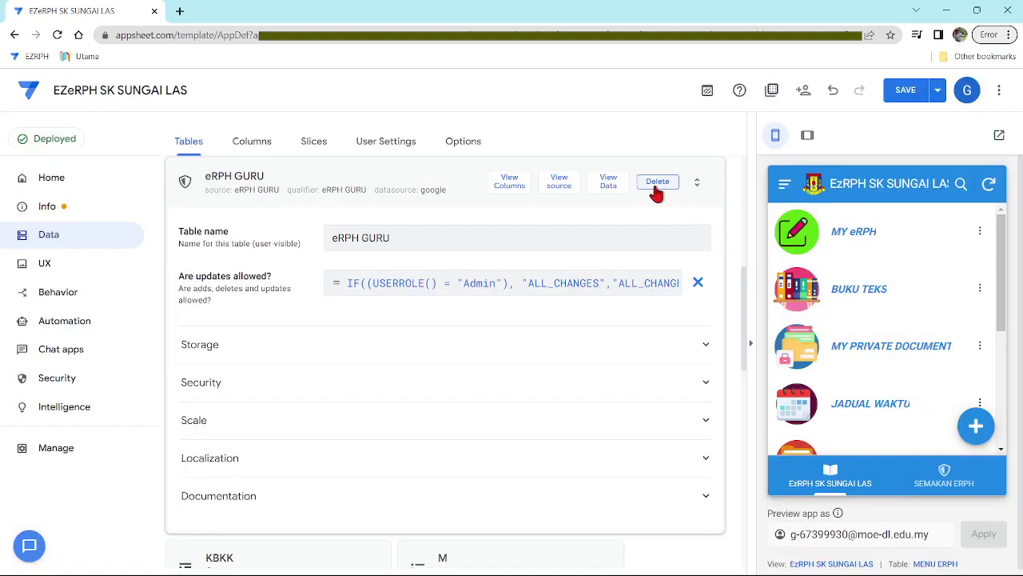
pyautogui.click(225, 179)
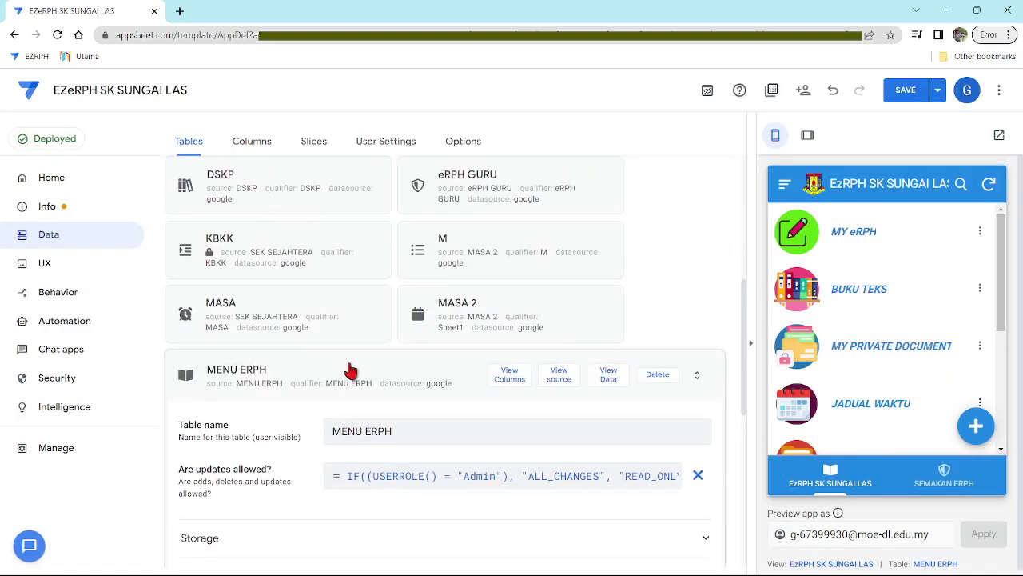
pyautogui.click(227, 389)
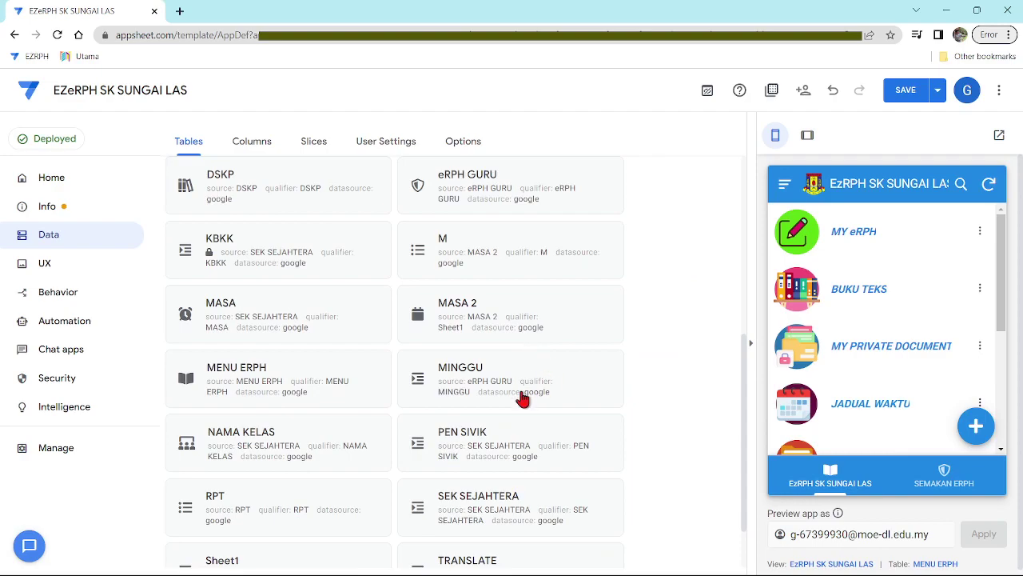
# Replace "ADDS_AND_UPDATES" with "ALL_CHANGES" in the DAFTAR GURU table's allowed-updates formula and save the app
pyautogui.scroll(5, 534, 376)
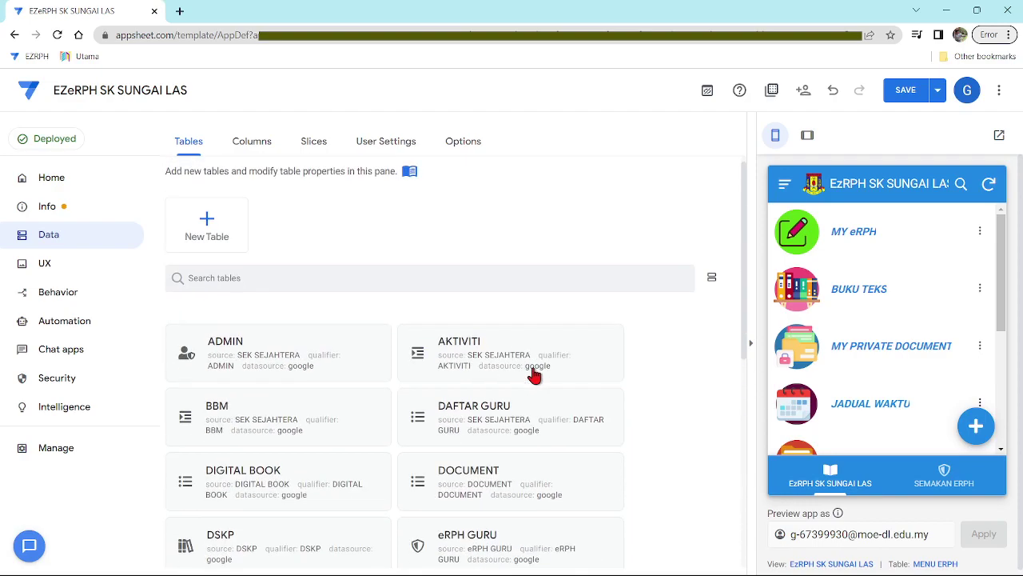
pyautogui.click(459, 426)
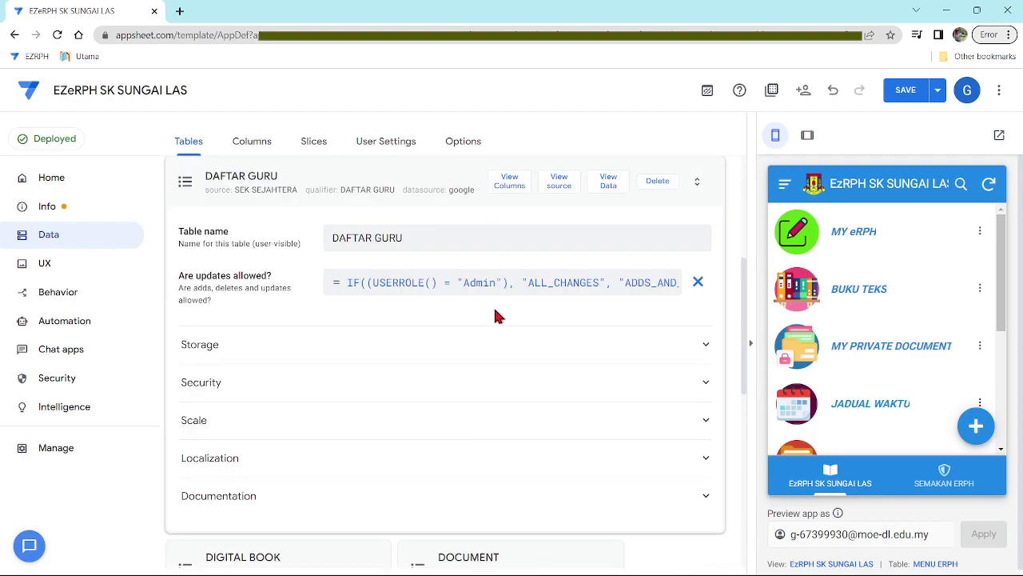
pyautogui.click(496, 288)
pyautogui.moveTo(445, 221); pyautogui.dragTo(370, 222)
pyautogui.rightClick(386, 226)
pyautogui.click(432, 275)
pyautogui.moveTo(559, 221); pyautogui.dragTo(454, 222)
pyautogui.rightClick(459, 227)
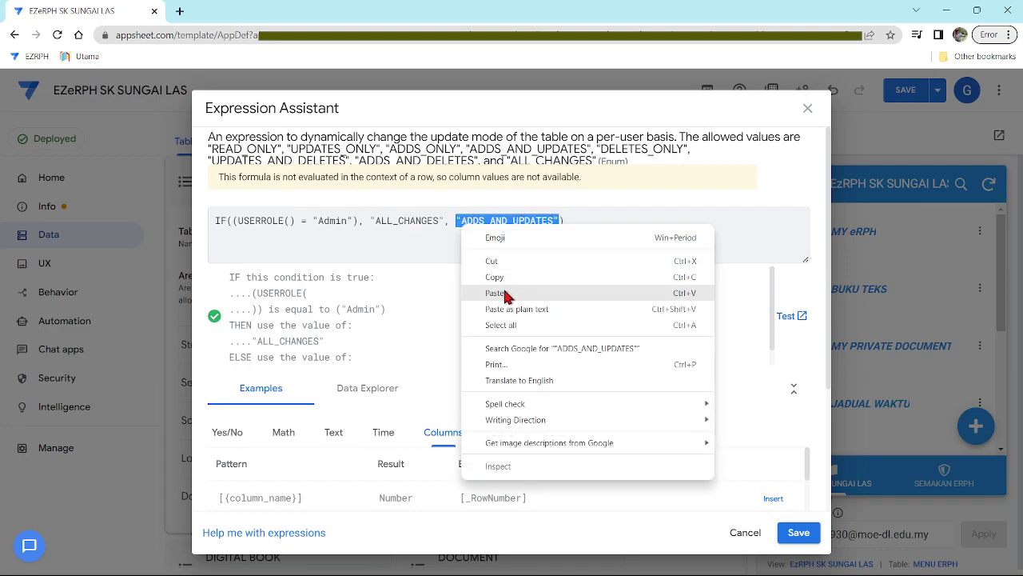
pyautogui.click(499, 292)
pyautogui.click(796, 533)
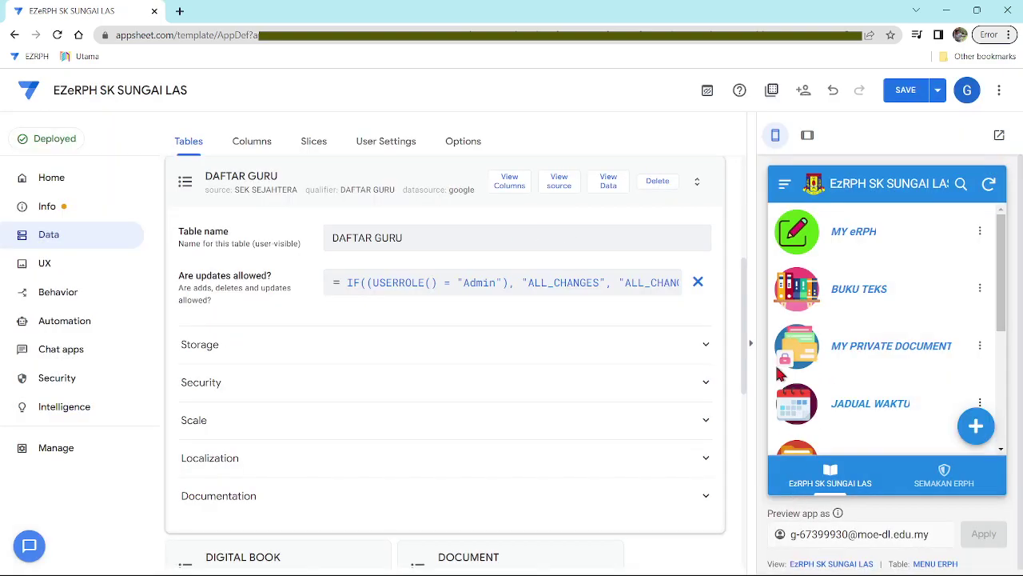
pyautogui.click(905, 91)
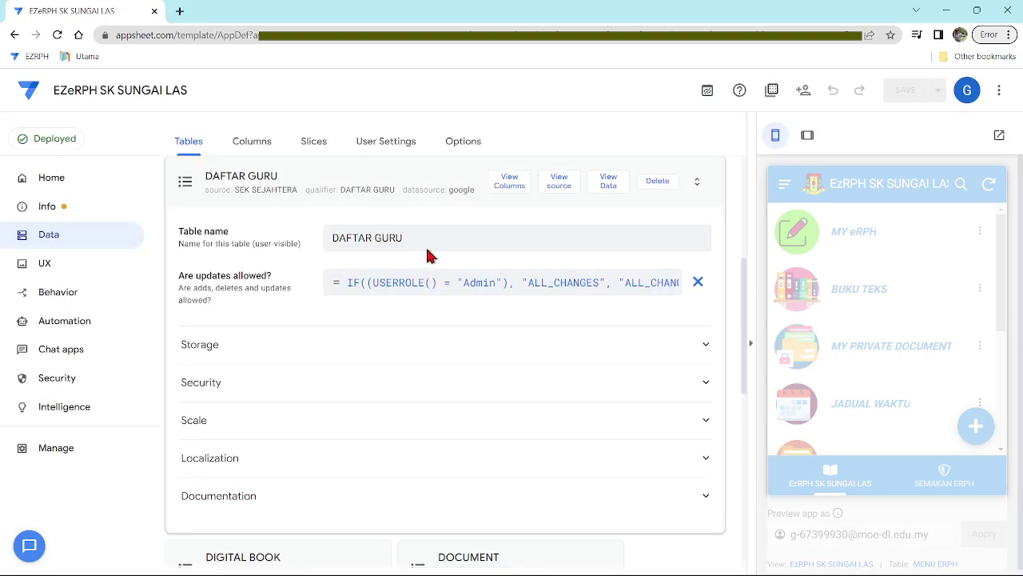
# Open the app's behavior actions and show all of them, including the system-generated ones
pyautogui.click(58, 292)
pyautogui.scroll(-3, 243, 366)
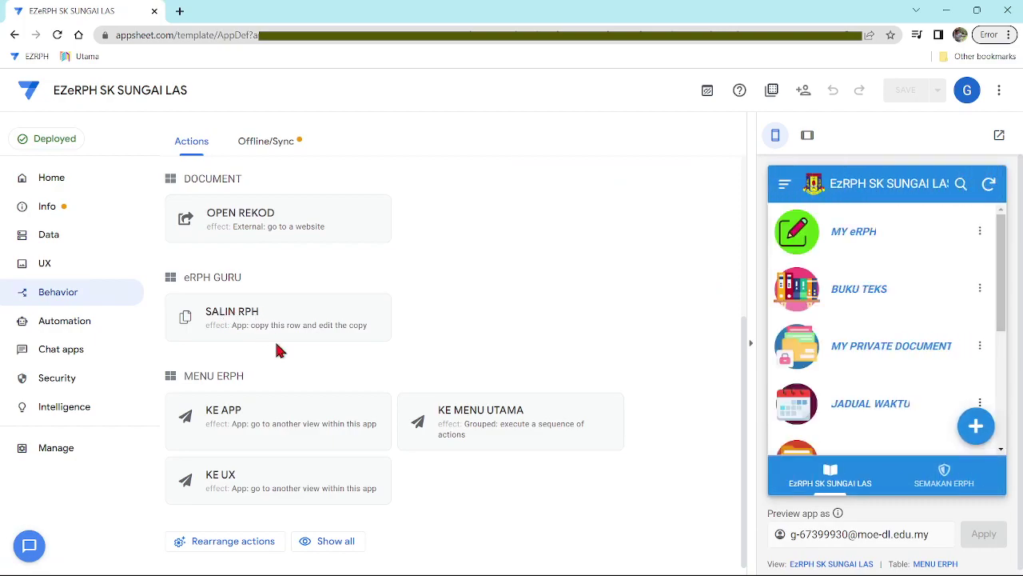
pyautogui.click(340, 541)
# Set the prominence of the DAFTAR GURU table's Delete action to Display prominently and collapse its settings
pyautogui.scroll(5, 299, 341)
pyautogui.scroll(-10, 299, 352)
pyautogui.scroll(10, 275, 346)
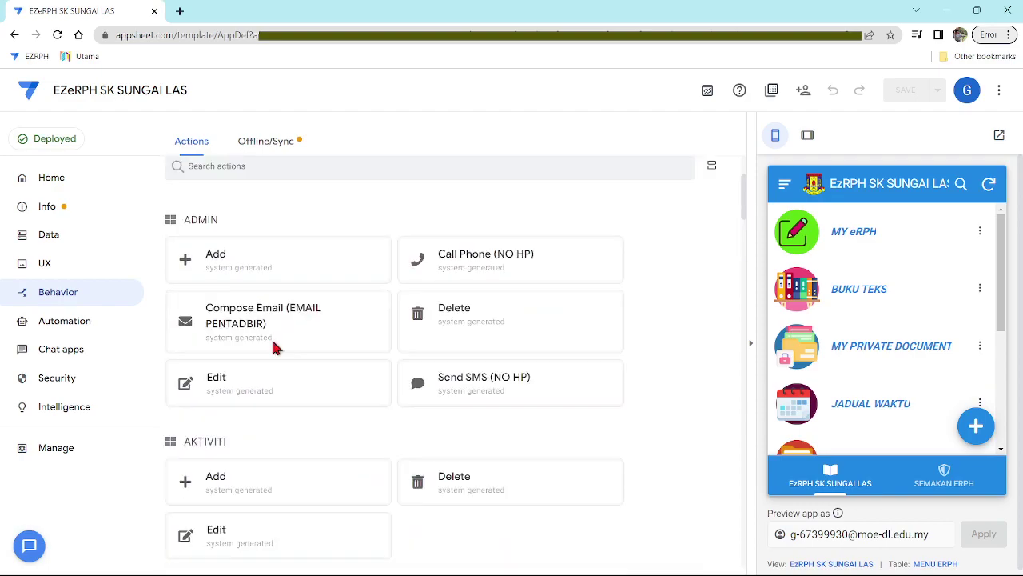
pyautogui.scroll(-10, 265, 425)
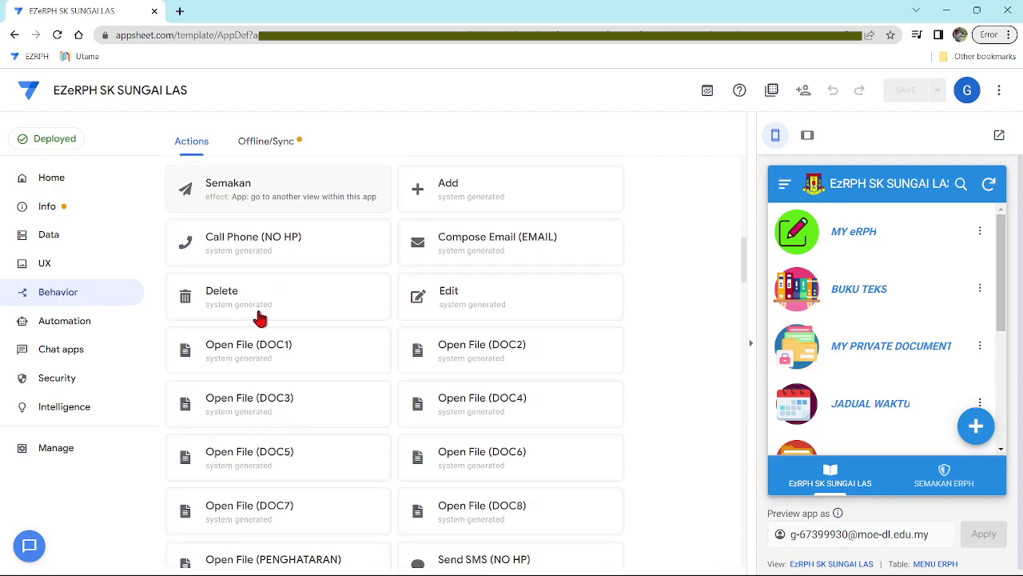
pyautogui.scroll(5, 239, 343)
pyautogui.scroll(-5, 227, 422)
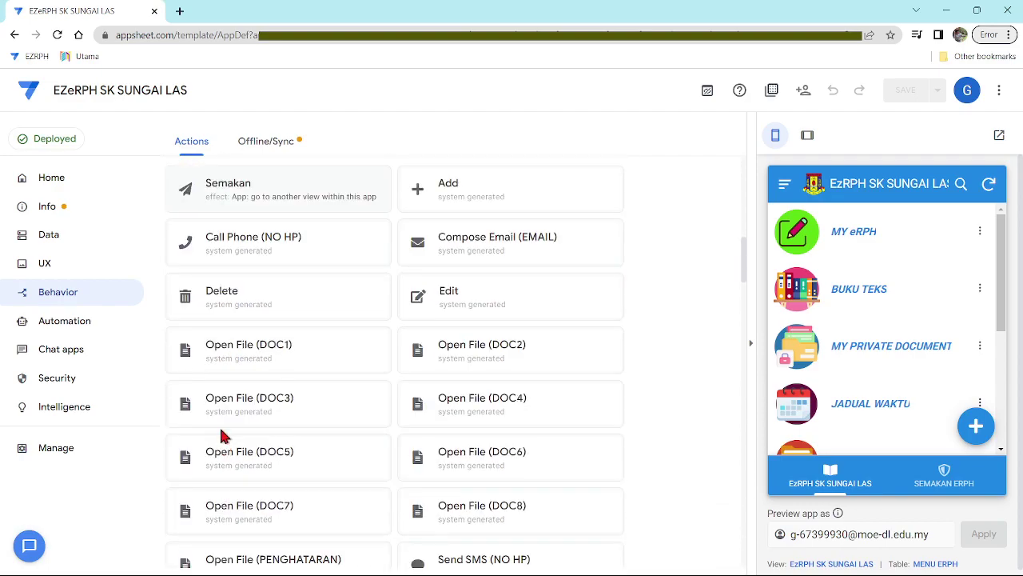
pyautogui.click(232, 308)
pyautogui.click(250, 391)
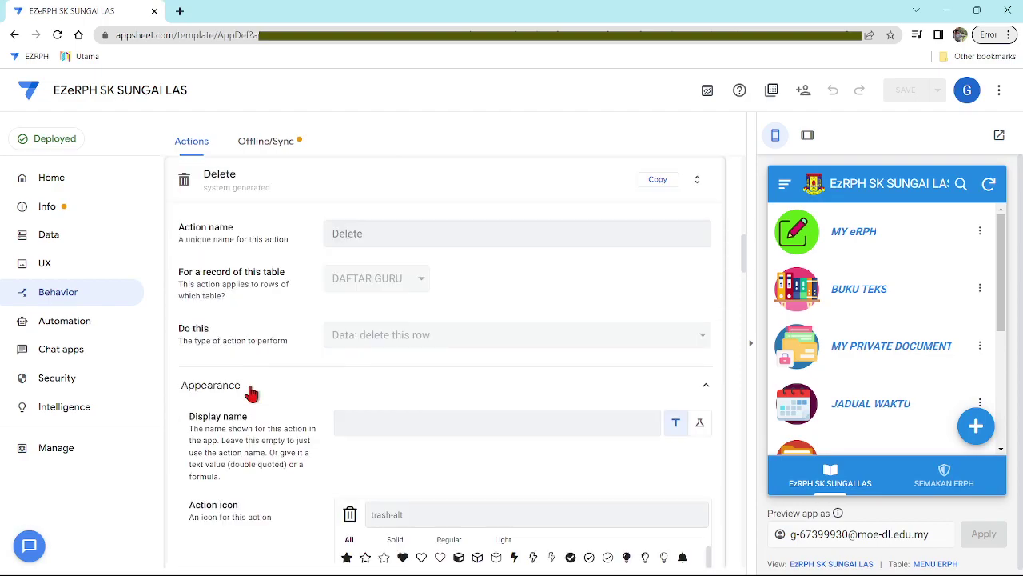
pyautogui.scroll(-4, 312, 434)
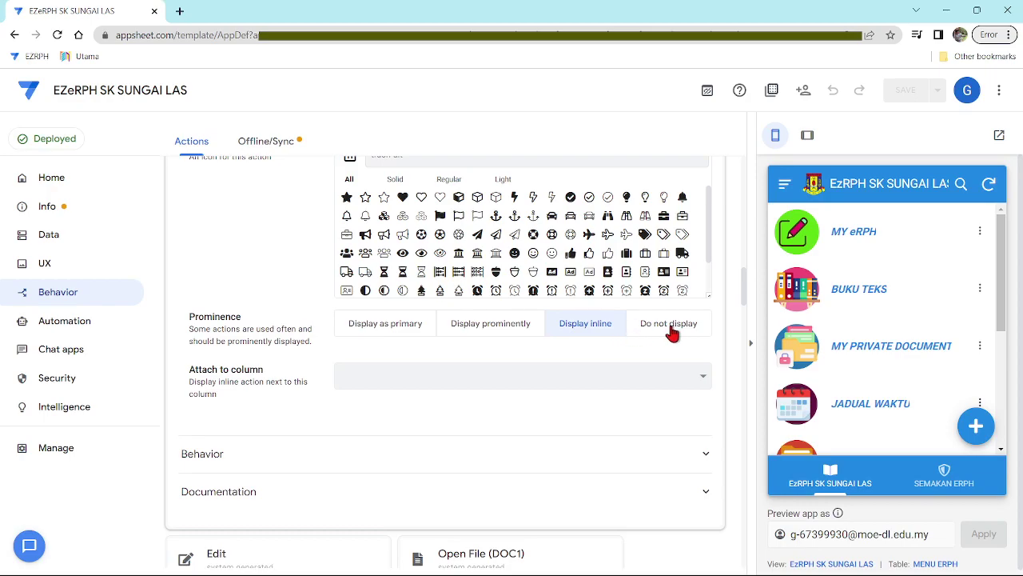
pyautogui.click(476, 328)
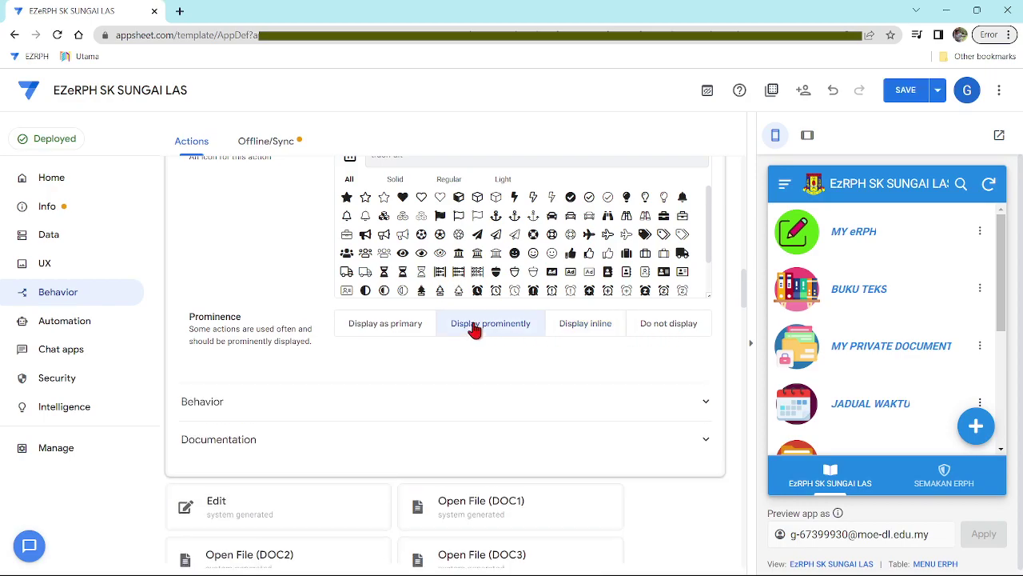
pyautogui.scroll(5, 376, 232)
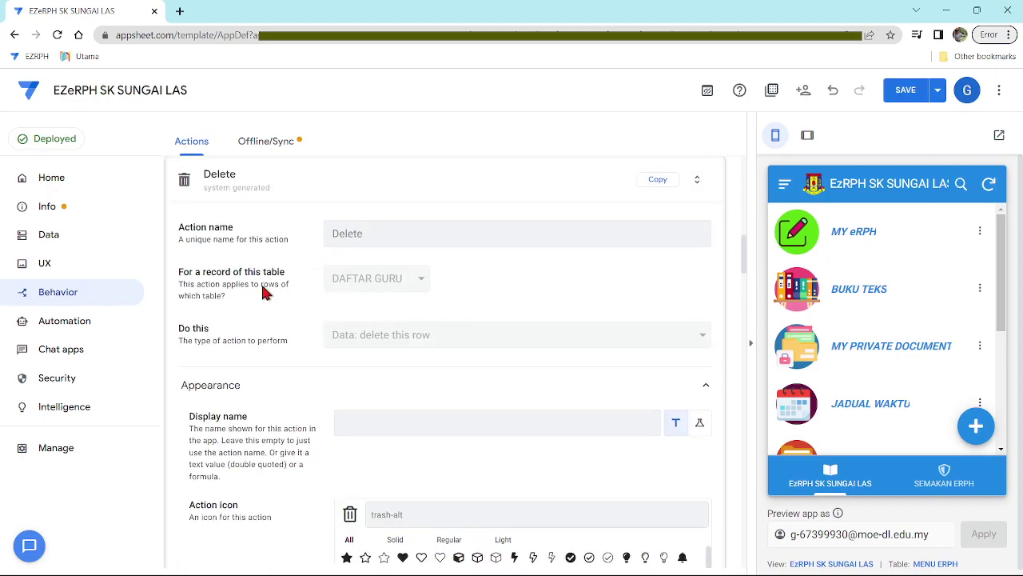
pyautogui.click(209, 184)
# Find the eRPH GURU table in the list of behavior actions and open its Delete action settings
pyautogui.scroll(-10, 304, 304)
pyautogui.scroll(-15, 304, 354)
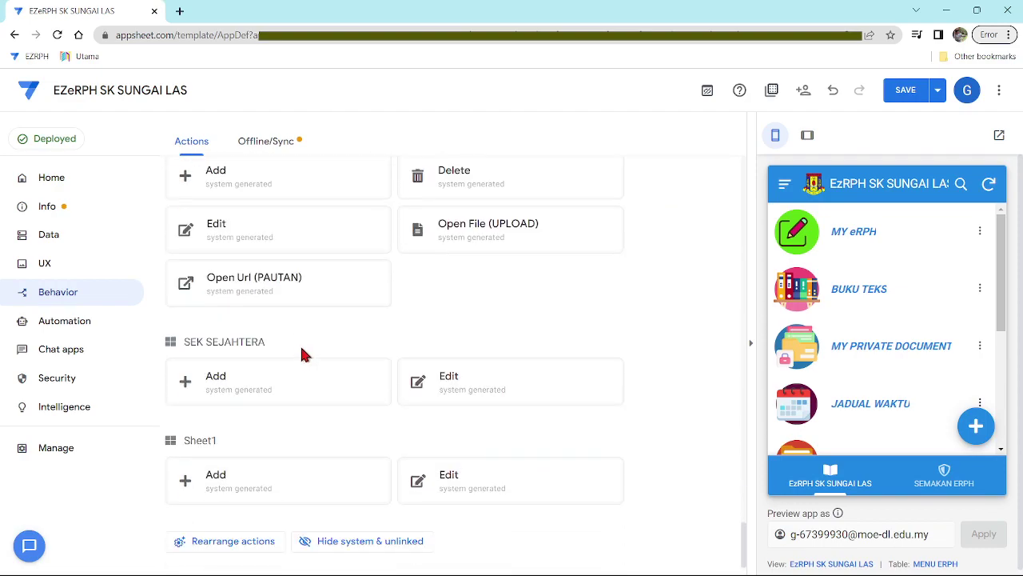
pyautogui.scroll(8, 300, 351)
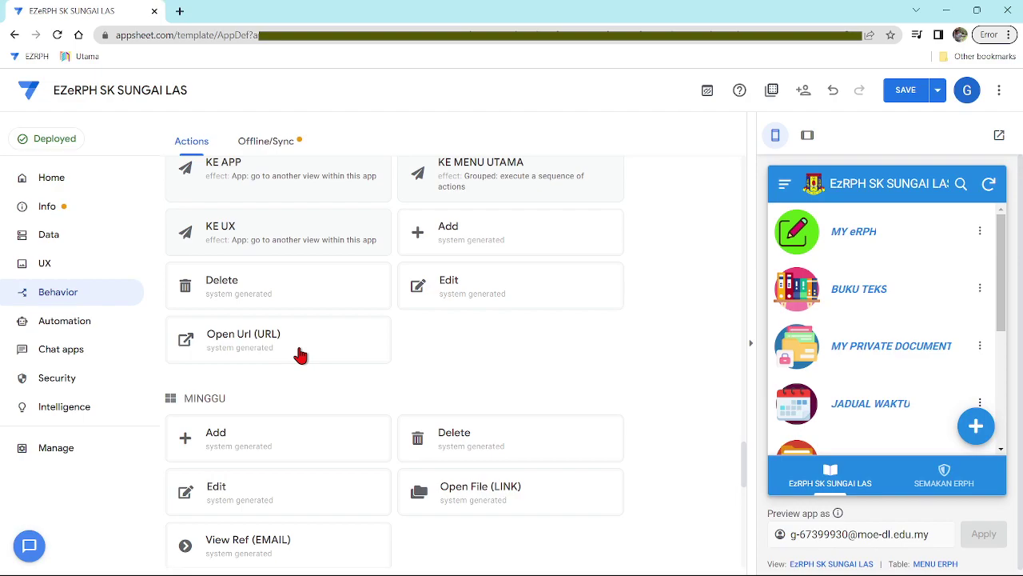
pyautogui.scroll(5, 301, 354)
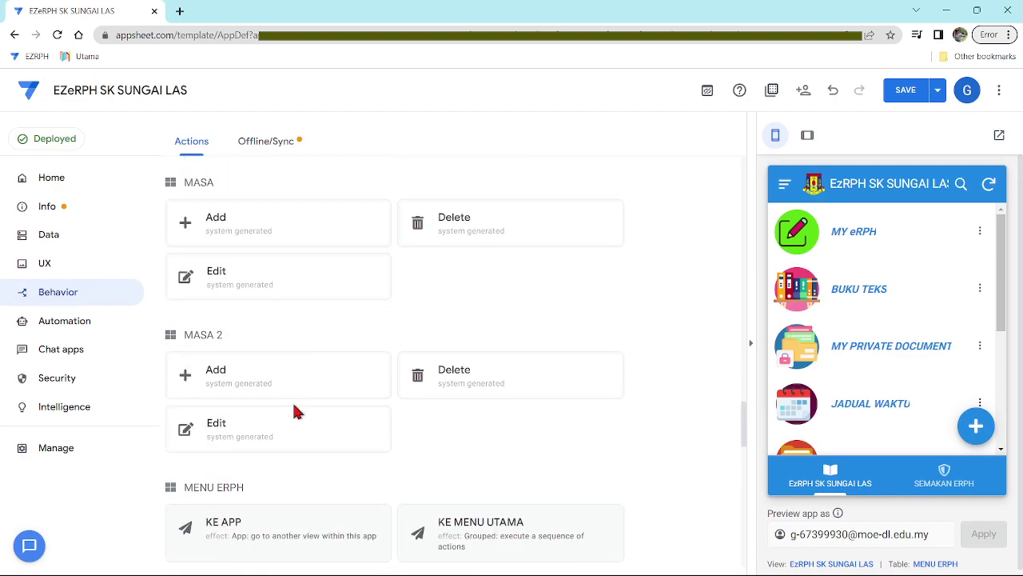
pyautogui.scroll(10, 295, 411)
pyautogui.scroll(10, 296, 412)
pyautogui.scroll(3, 296, 412)
pyautogui.scroll(-5, 296, 411)
pyautogui.scroll(-10, 296, 412)
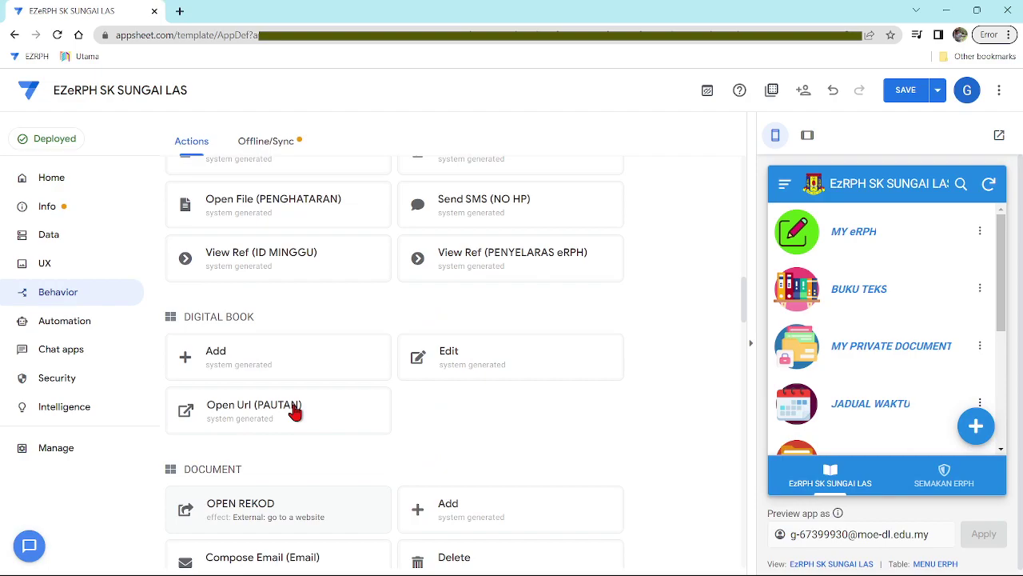
pyautogui.scroll(-5, 296, 412)
pyautogui.scroll(5, 348, 364)
pyautogui.scroll(-5, 343, 377)
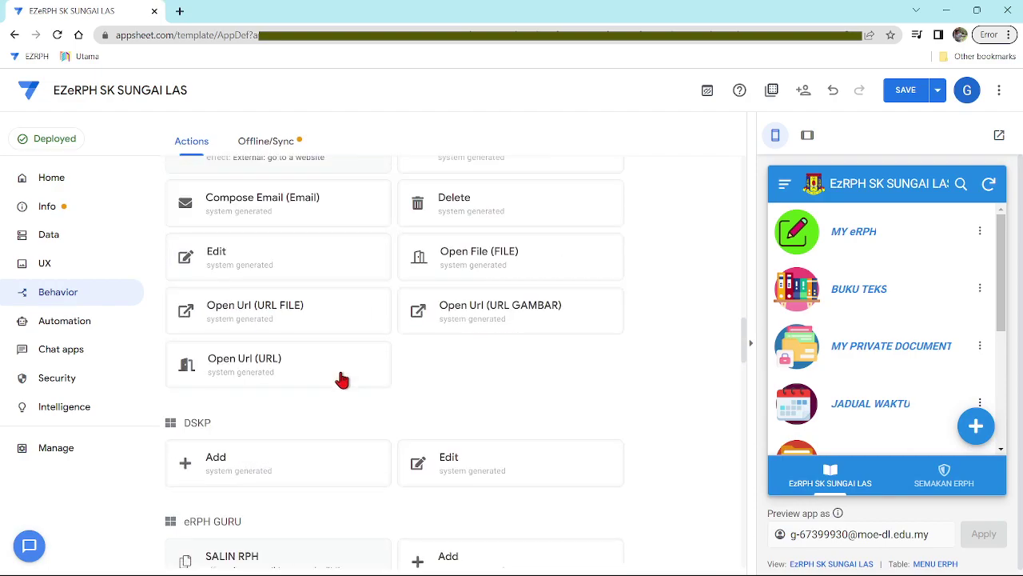
pyautogui.scroll(-5, 340, 381)
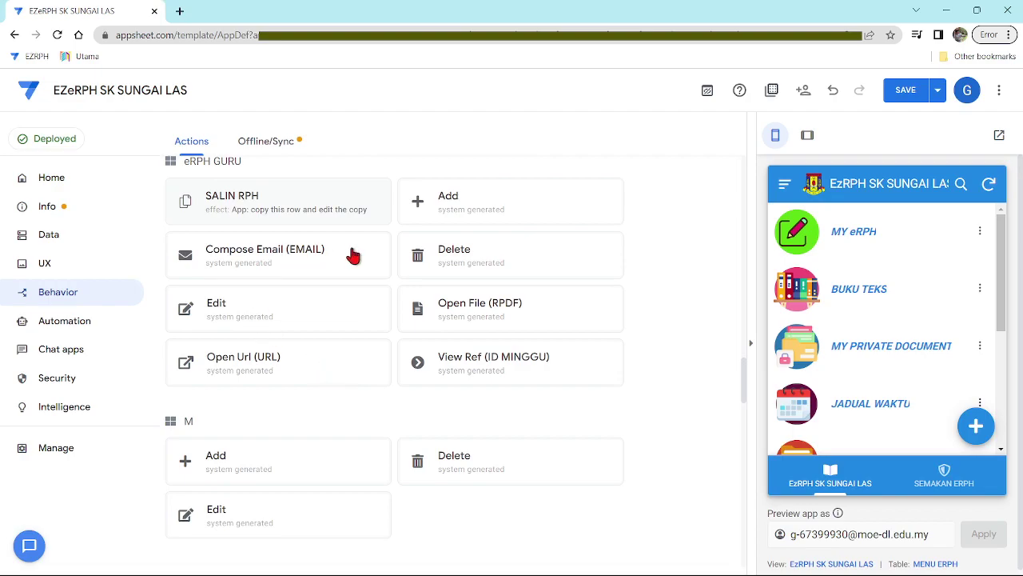
pyautogui.click(450, 255)
pyautogui.click(253, 385)
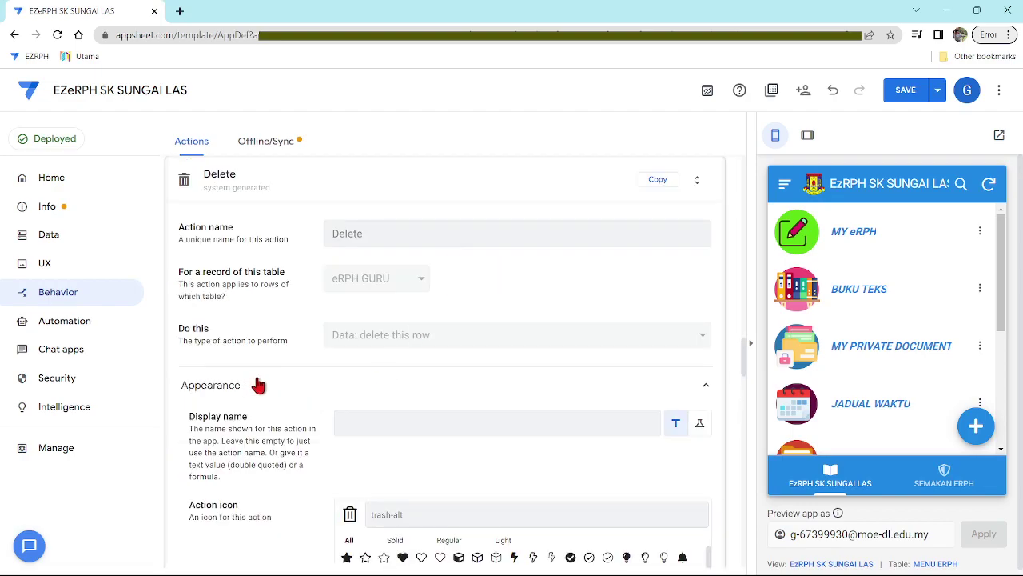
# Change the display prominence of the eRPH GURU table's Delete action and save the app
pyautogui.scroll(-4, 370, 412)
pyautogui.click(378, 333)
pyautogui.click(478, 334)
pyautogui.scroll(4, 608, 374)
pyautogui.click(906, 90)
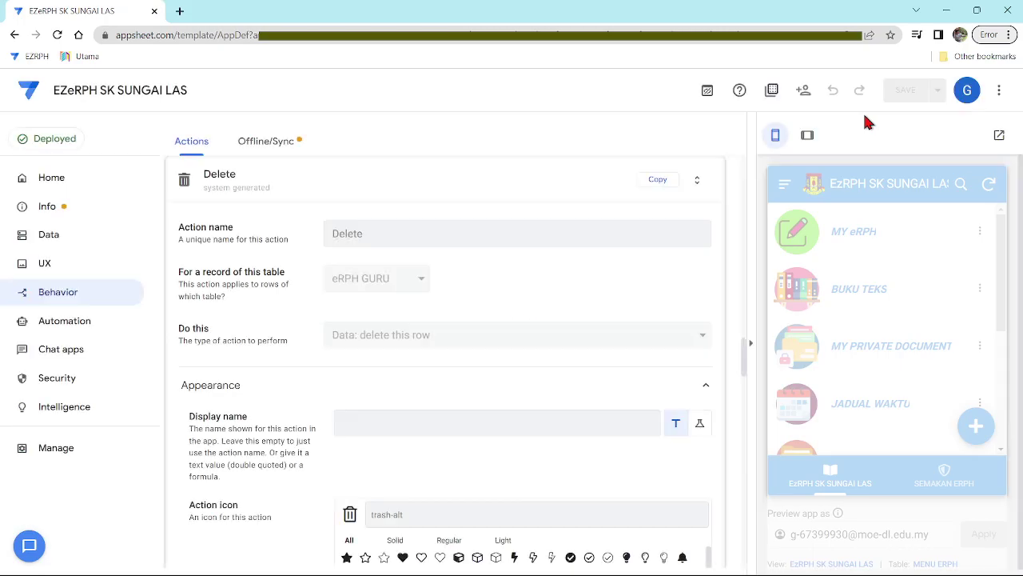
# Open the app's version management and expand the Stable Version settings
pyautogui.click(24, 449)
pyautogui.click(246, 143)
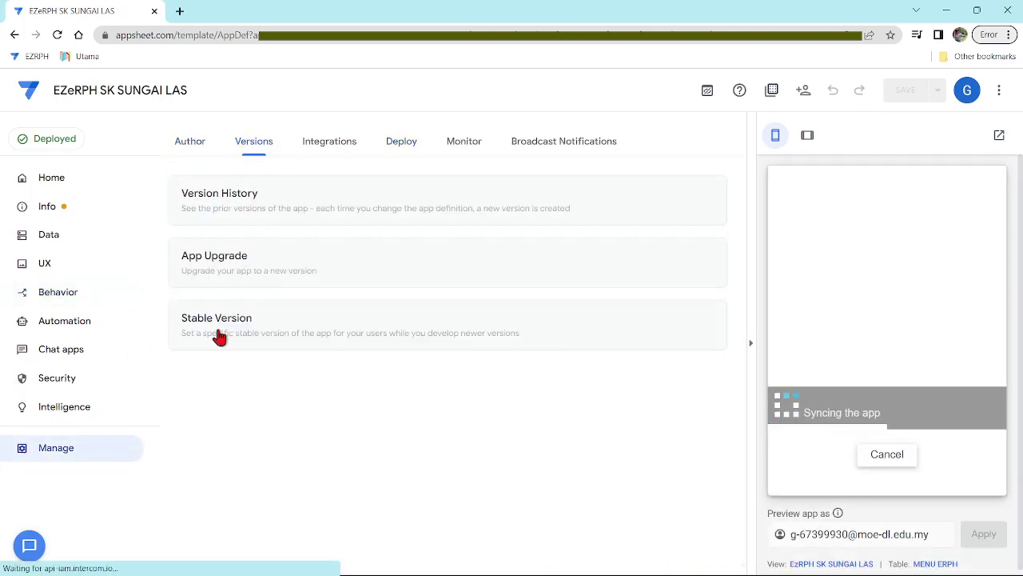
pyautogui.click(216, 328)
pyautogui.click(233, 320)
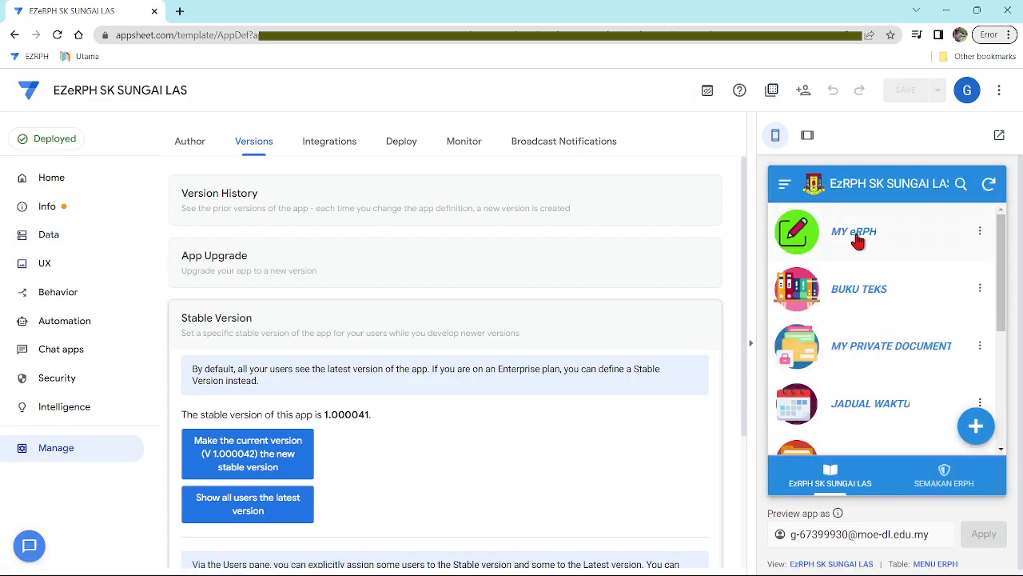
# In the app preview, open MY eRPH, check a teacher record's available actions, and look through the PROFILE GURU list
pyautogui.click(857, 241)
pyautogui.click(980, 233)
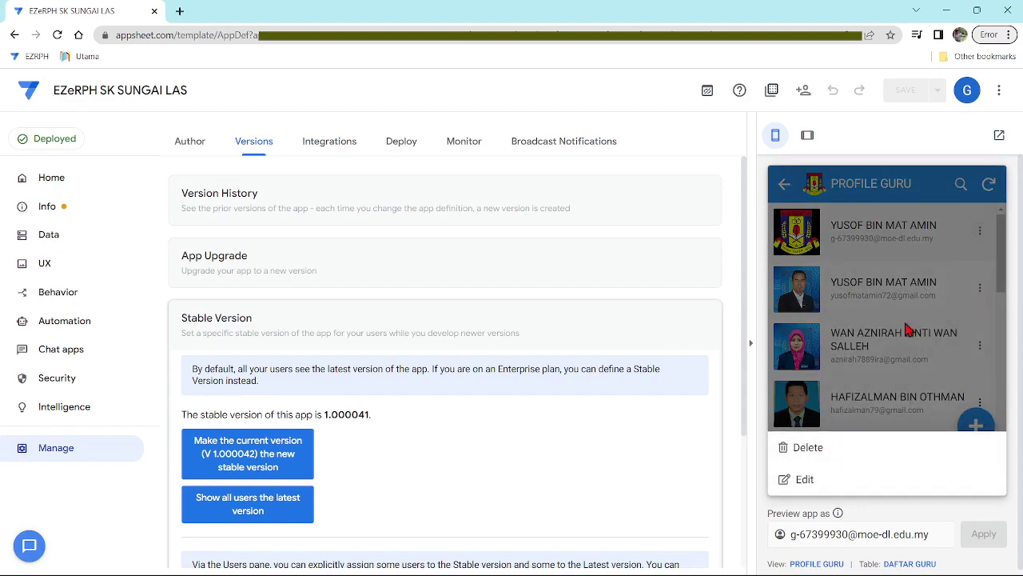
pyautogui.click(907, 330)
pyautogui.scroll(-4, 902, 336)
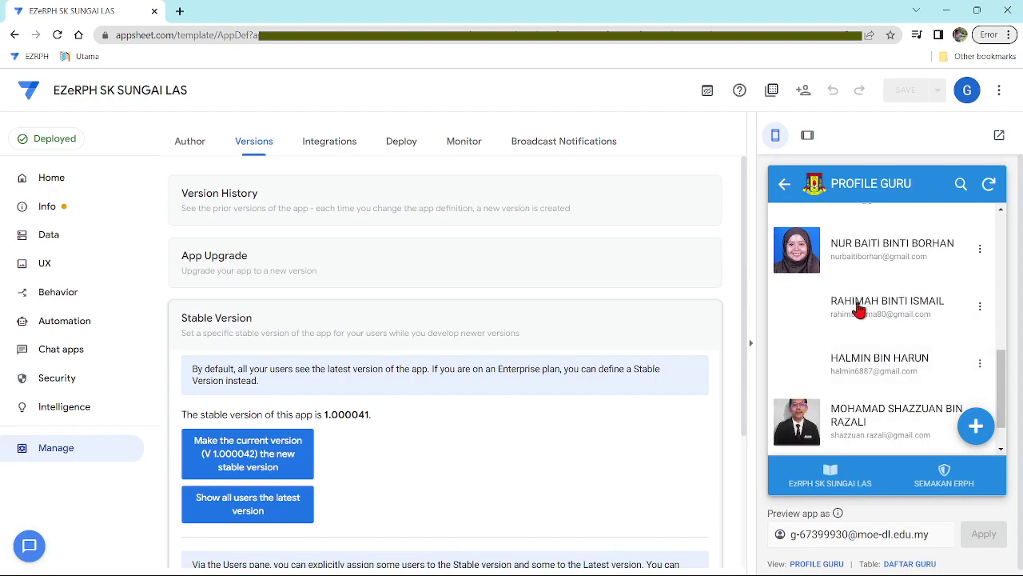
# Switch to the other browser window, reload the running app while closing its other tabs, and open MY eRPH
pyautogui.click(777, 562)
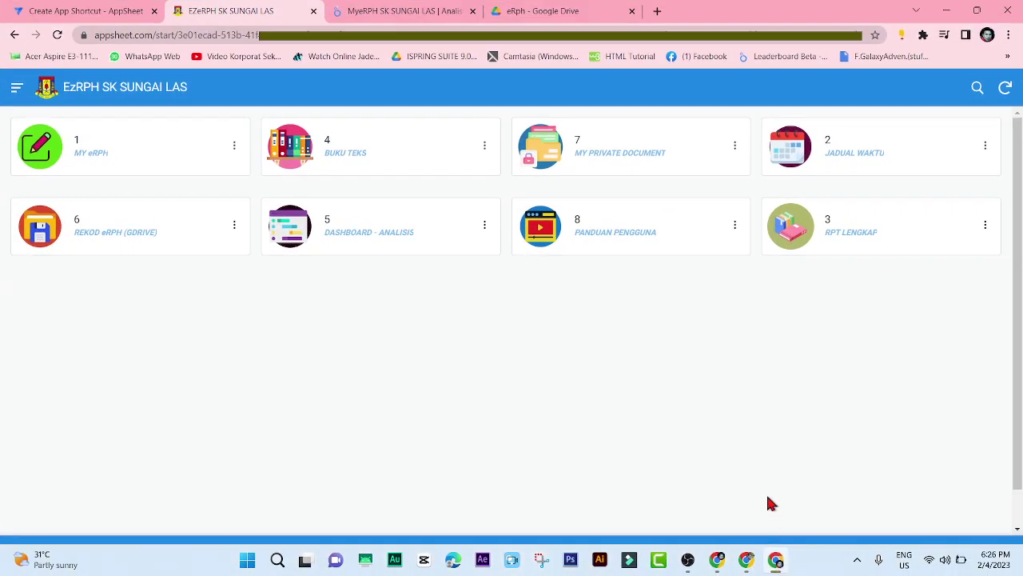
pyautogui.click(58, 37)
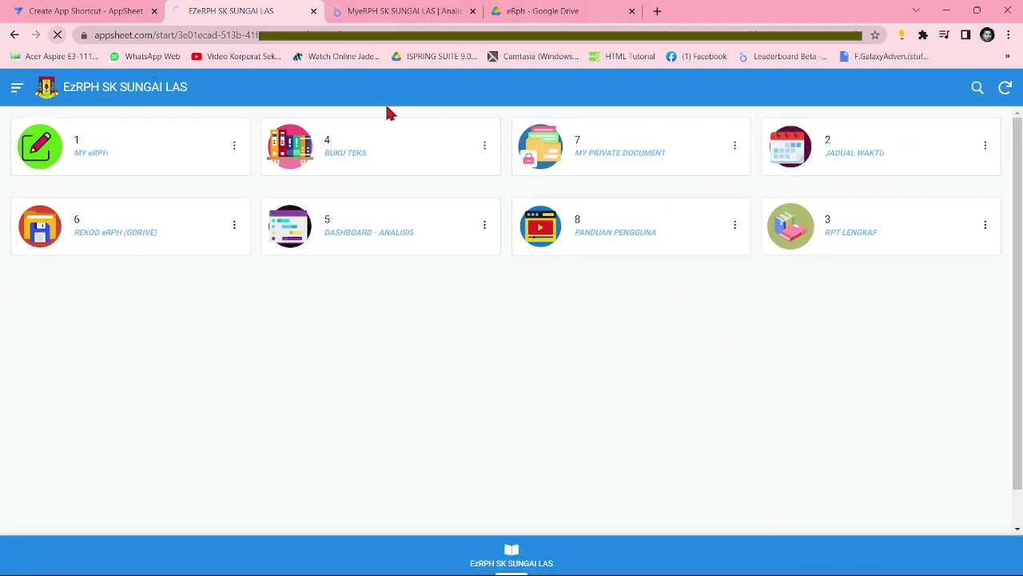
pyautogui.click(473, 11)
pyautogui.click(474, 12)
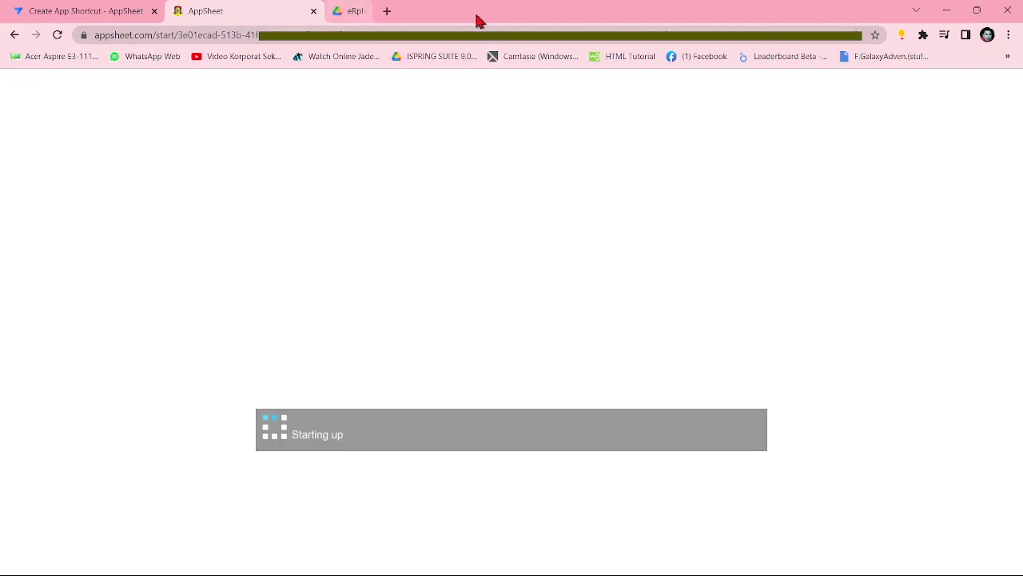
pyautogui.click(155, 12)
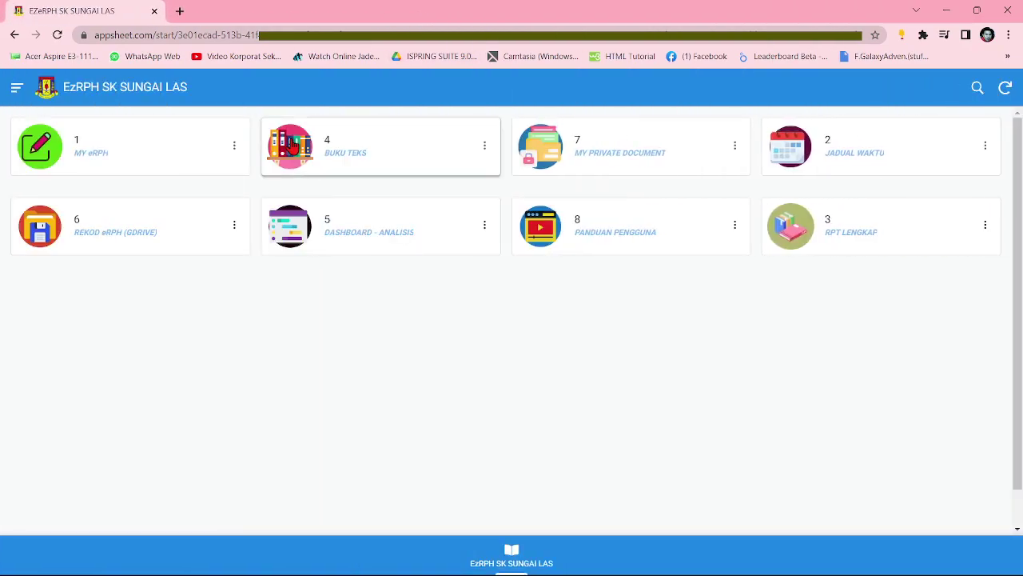
pyautogui.click(177, 124)
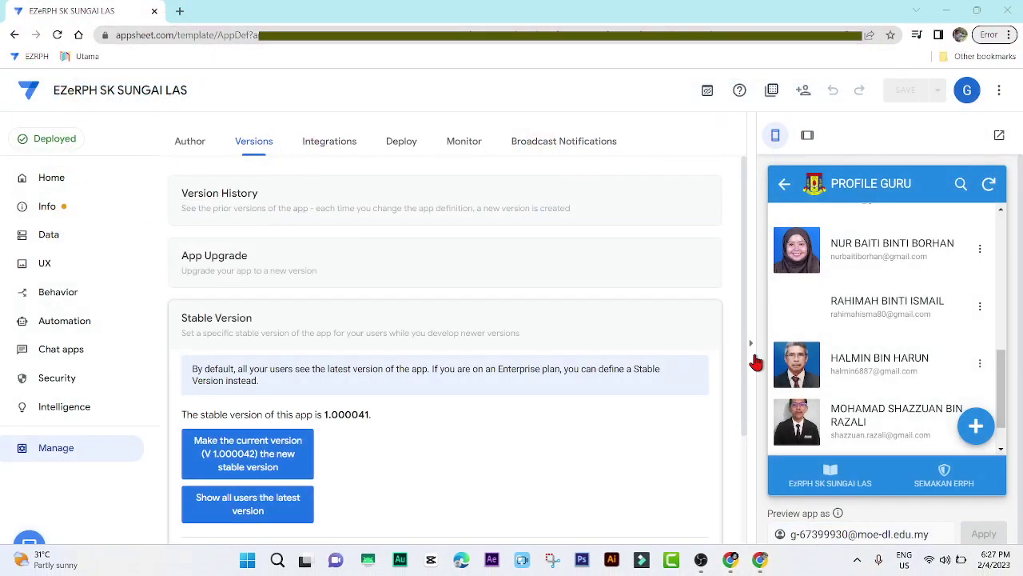
# Return to the app editor, copy the app's Install Link from the sharing links, and close the sharing dialogs
pyautogui.click(806, 100)
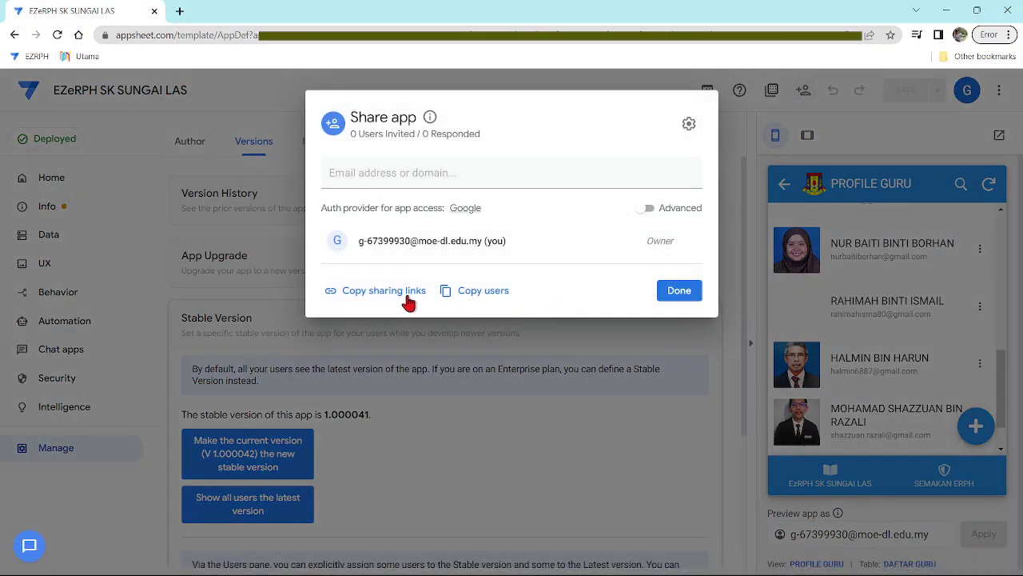
pyautogui.click(407, 295)
pyautogui.click(630, 419)
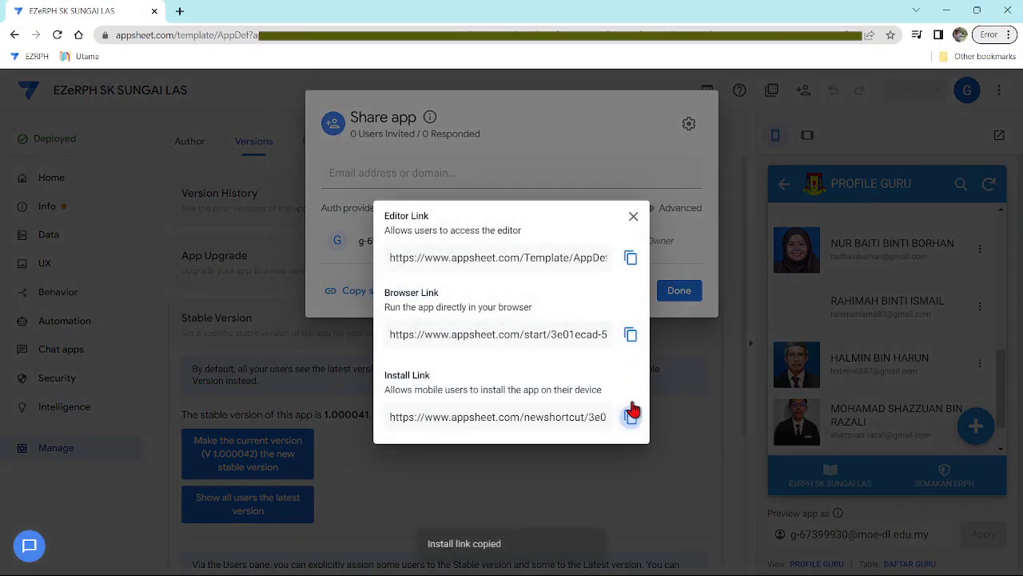
pyautogui.click(633, 215)
pyautogui.click(679, 289)
# Open a window under another browser profile and go to the copied install link there
pyautogui.click(965, 36)
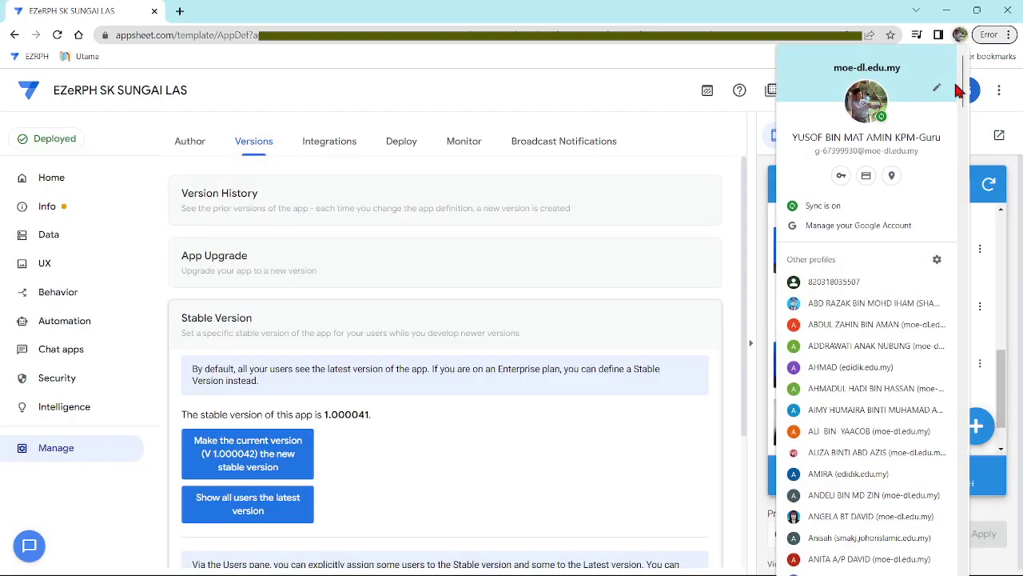
pyautogui.scroll(-5, 895, 375)
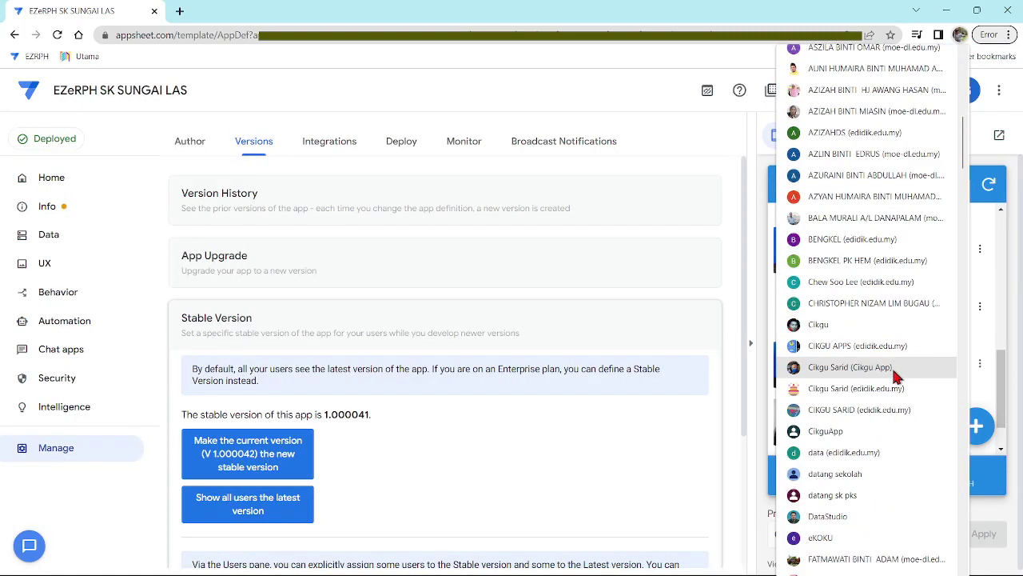
pyautogui.click(850, 369)
pyautogui.rightClick(538, 39)
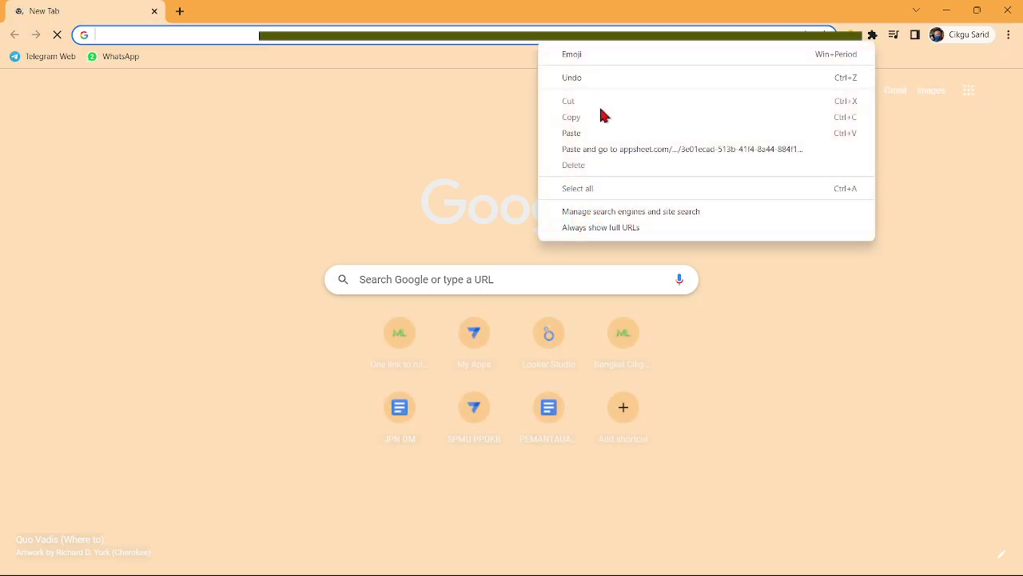
pyautogui.click(633, 151)
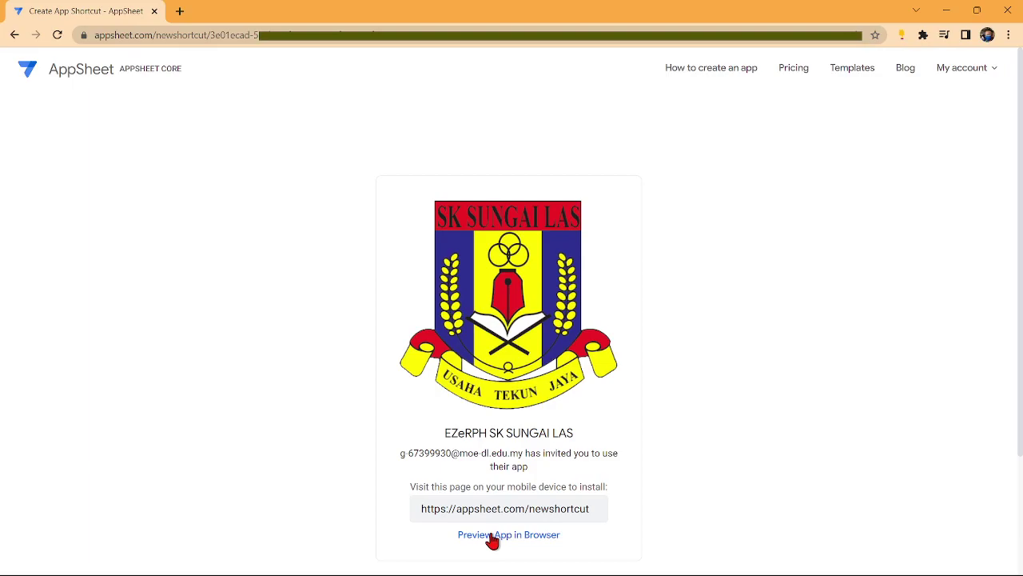
# Preview the app in the browser from its install page and close the install page's tab
pyautogui.click(491, 535)
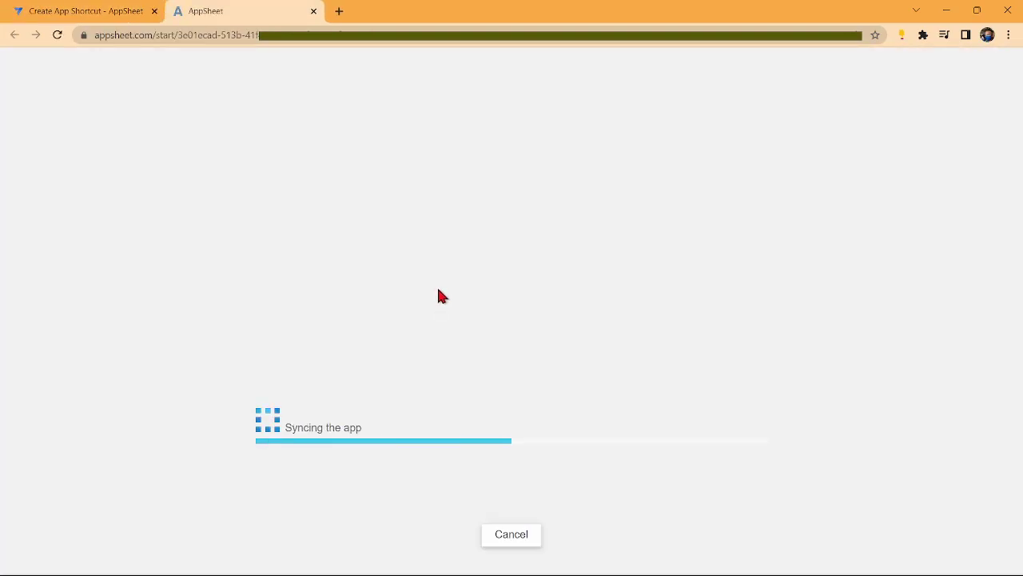
pyautogui.click(828, 552)
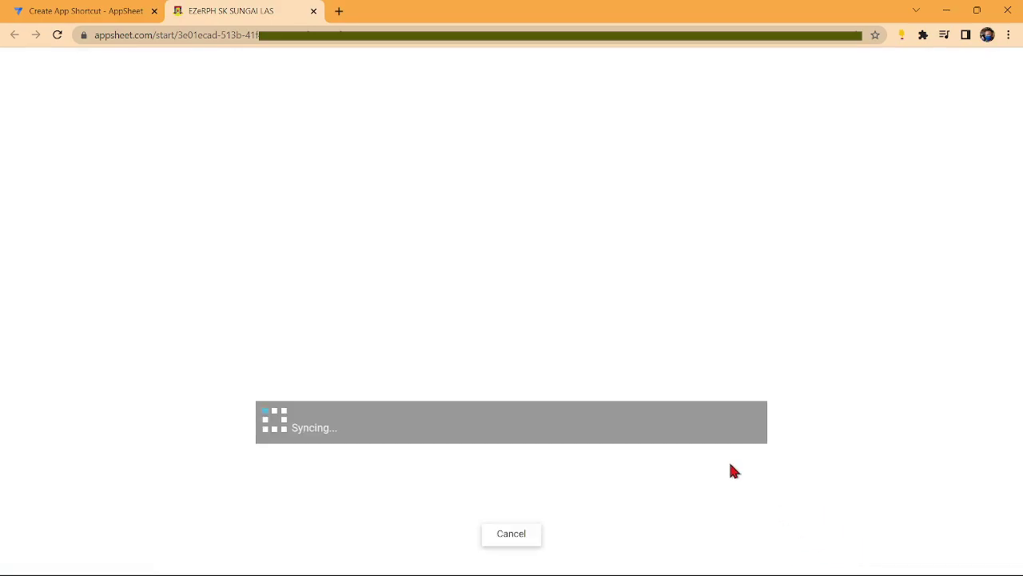
pyautogui.click(148, 12)
pyautogui.click(154, 11)
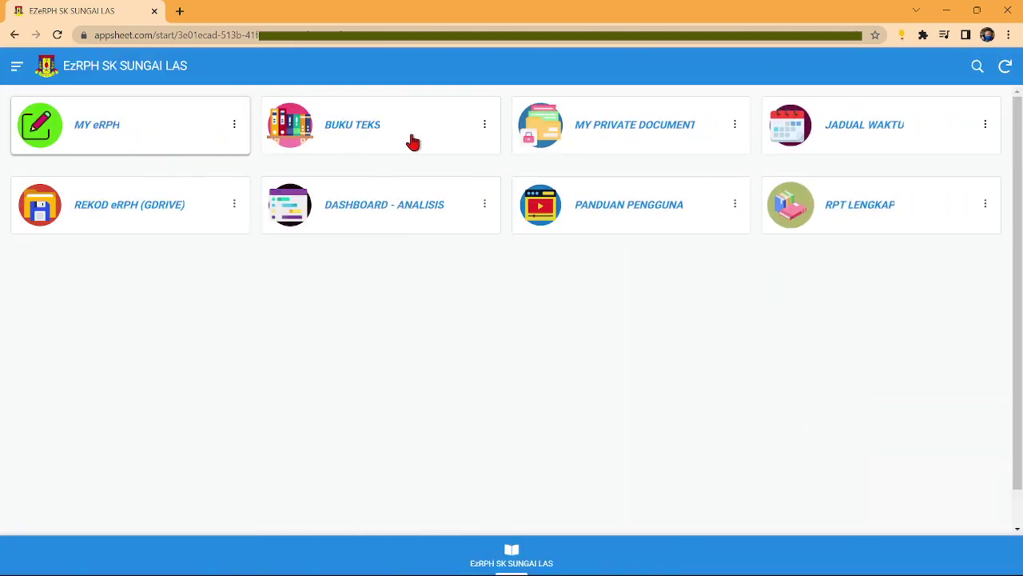
# Open MY eRPH, start a new DAFTAR GURU record, and enter "Test" as NAMA GURU
pyautogui.click(167, 129)
pyautogui.click(991, 502)
pyautogui.click(467, 231)
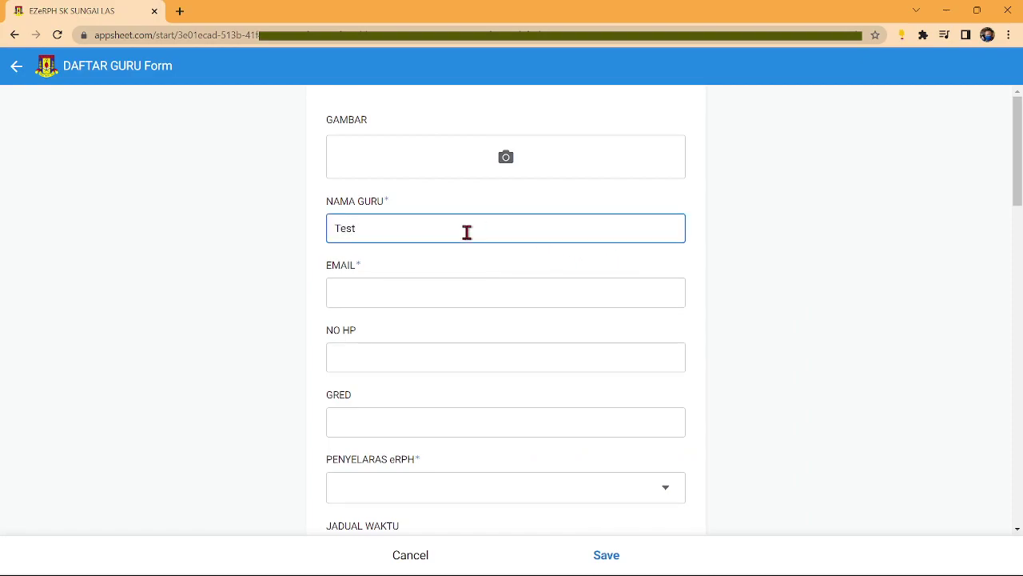
# Copy the signed-in account's email address from its account details in a new tab and paste it into the form's EMAIL field
pyautogui.click(181, 12)
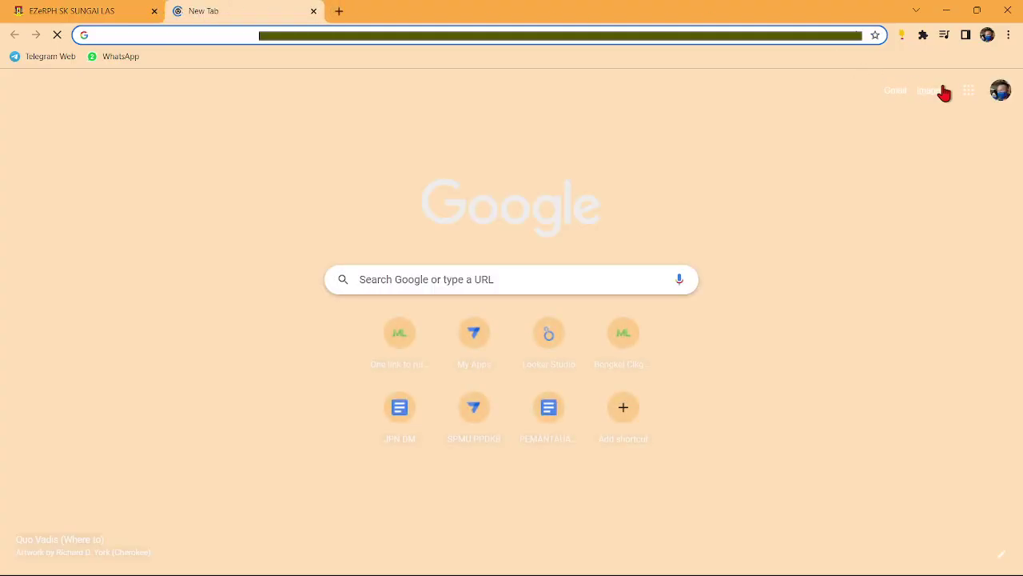
pyautogui.click(1000, 91)
pyautogui.moveTo(909, 155); pyautogui.dragTo(829, 155)
pyautogui.rightClick(849, 160)
pyautogui.click(768, 173)
pyautogui.click(105, 13)
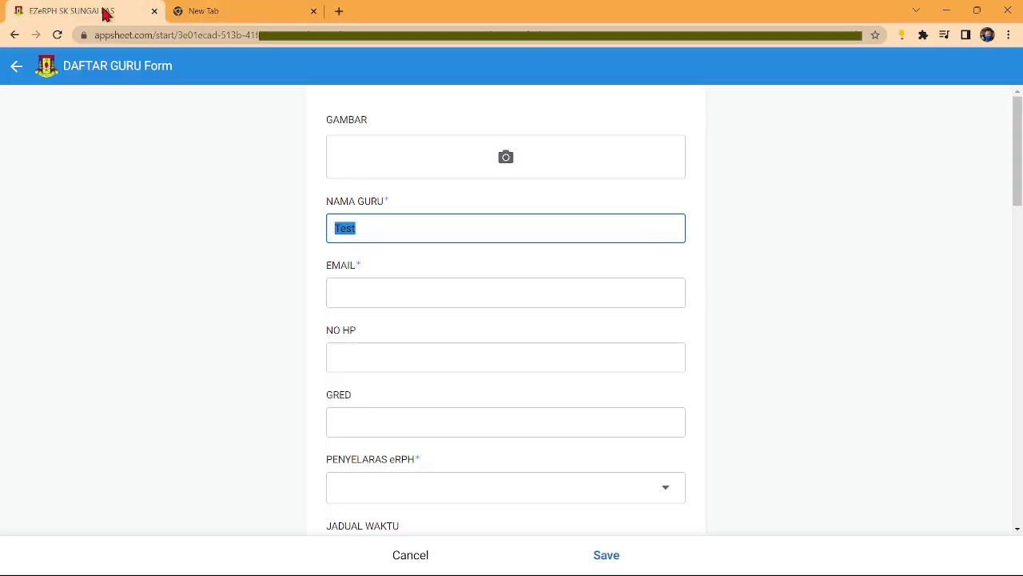
pyautogui.click(361, 294)
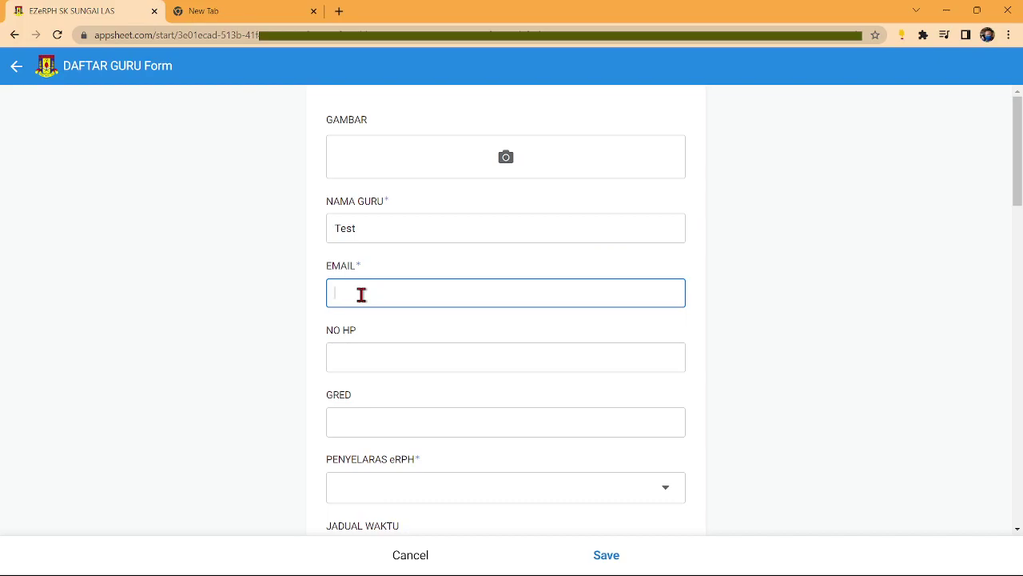
pyautogui.hotkey('ctrl', 'v')
# Set PENYELARAS eRPH to PKP and save the new teacher record
pyautogui.click(450, 487)
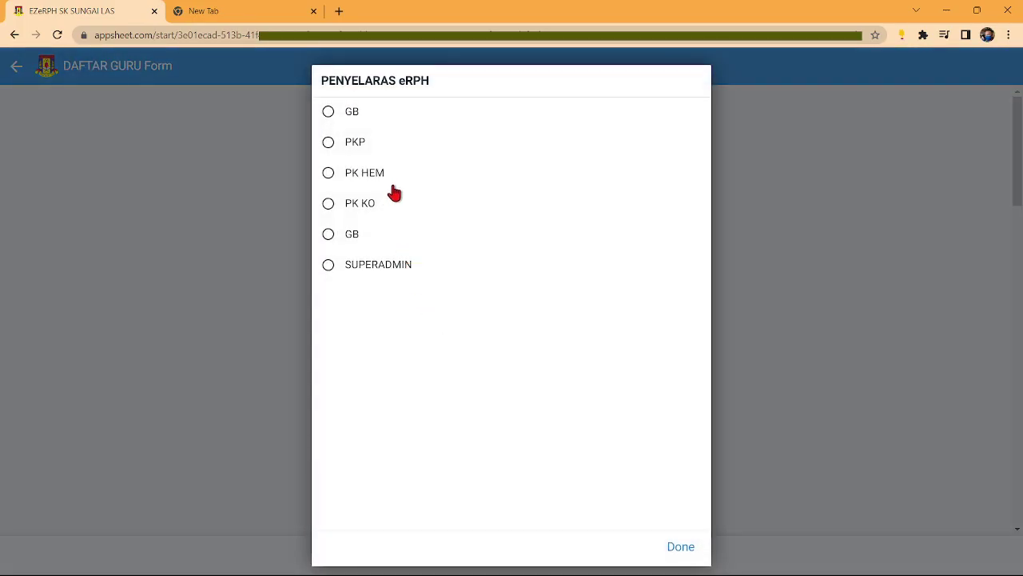
pyautogui.click(382, 144)
pyautogui.scroll(-5, 564, 263)
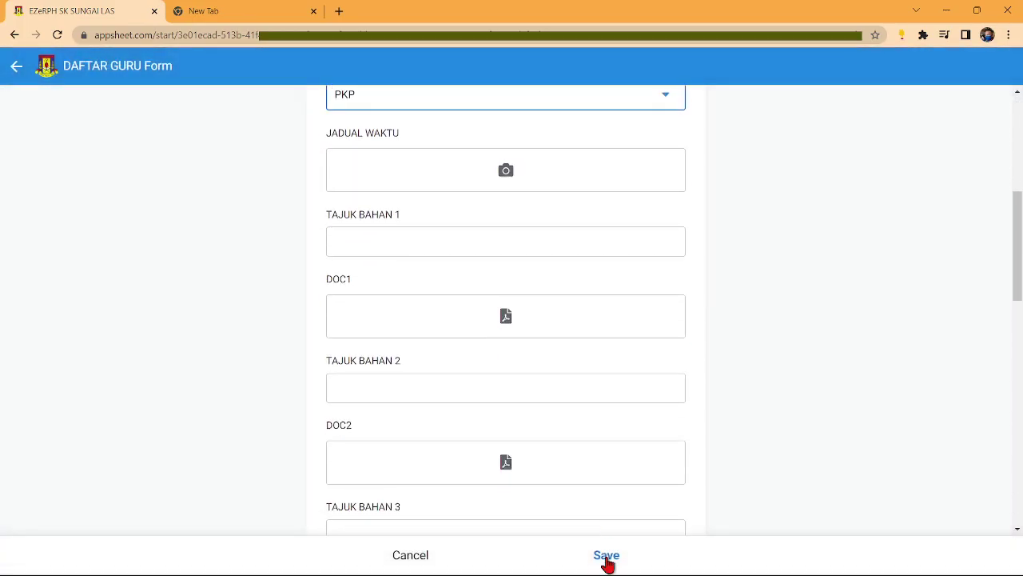
pyautogui.click(606, 555)
# Open the Test teacher record, add week M1 to it, and start a new ERPH GURU entry for that week
pyautogui.click(125, 144)
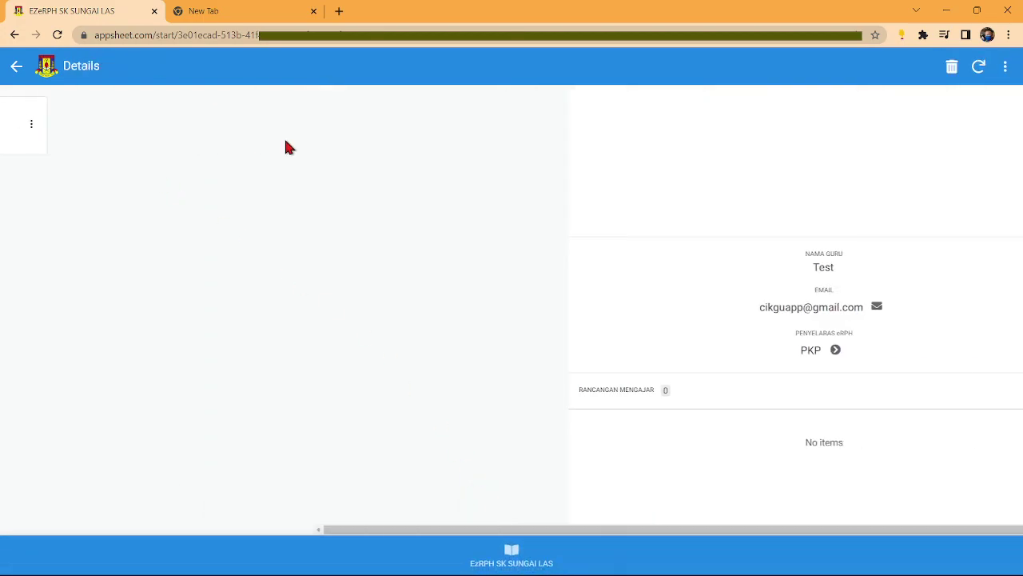
pyautogui.click(735, 492)
pyautogui.click(527, 229)
pyautogui.click(400, 186)
pyautogui.click(609, 554)
pyautogui.click(504, 447)
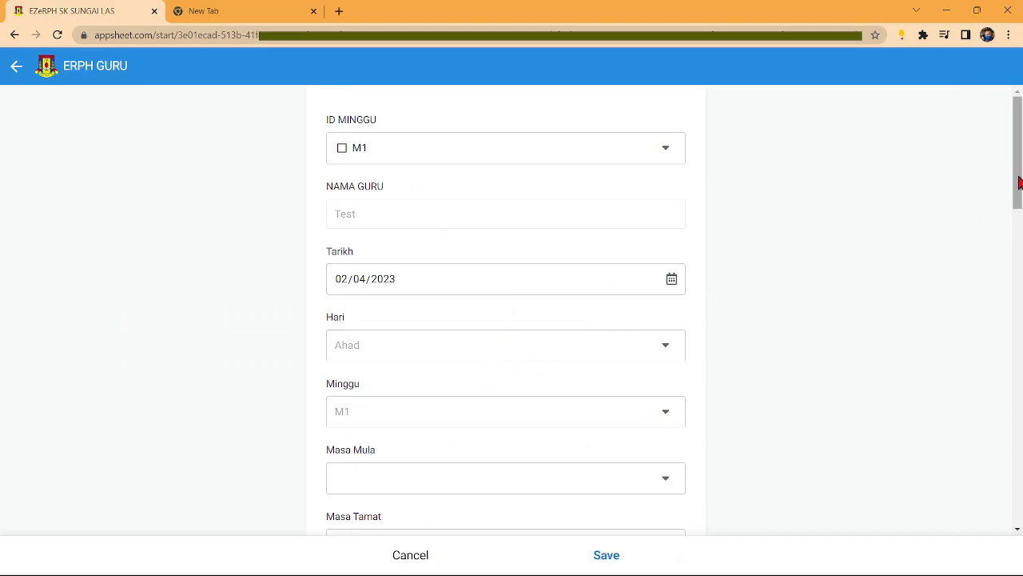
# Set the lesson's Masa Mula to 8:30 AM and Masa Tamat to 9:30 AM
pyautogui.scroll(-4, 504, 384)
pyautogui.click(499, 184)
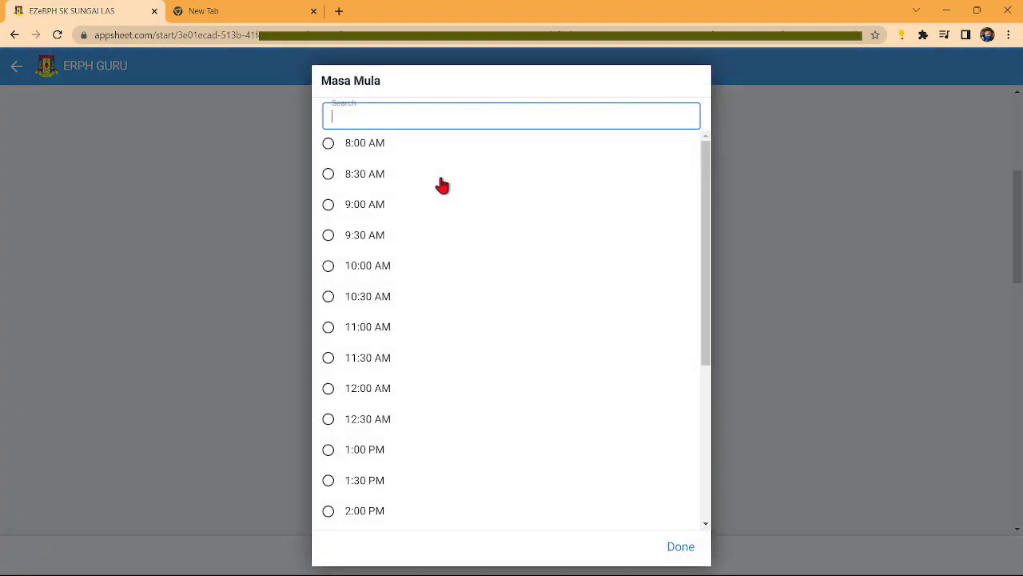
pyautogui.click(389, 172)
pyautogui.click(411, 242)
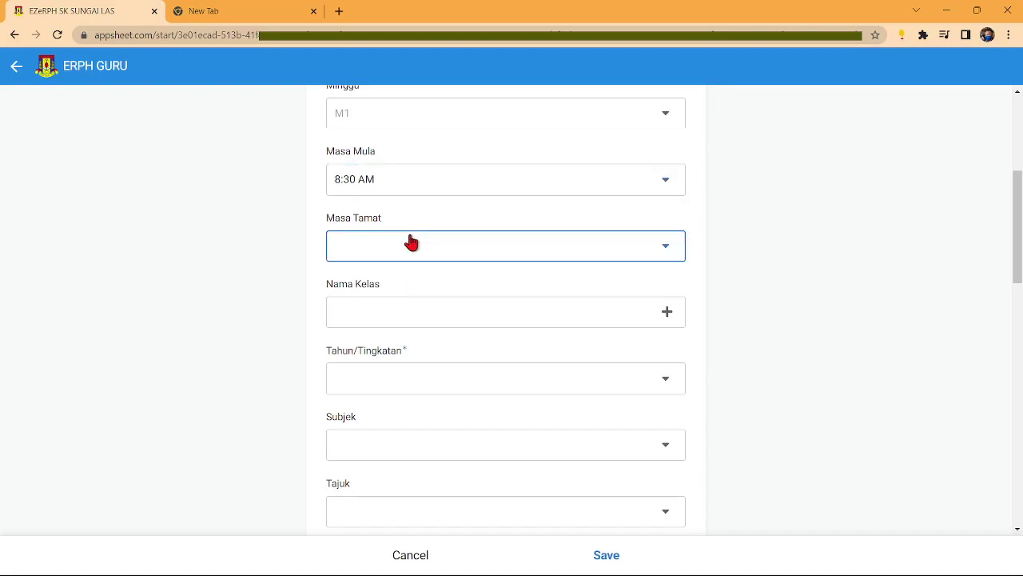
pyautogui.click(379, 237)
# Set Nama Kelas to TUNAS BESTARI and Tahun/Tingkatan to 3, and choose BAHASA MELAYU as the Subjek
pyautogui.click(404, 316)
pyautogui.click(366, 144)
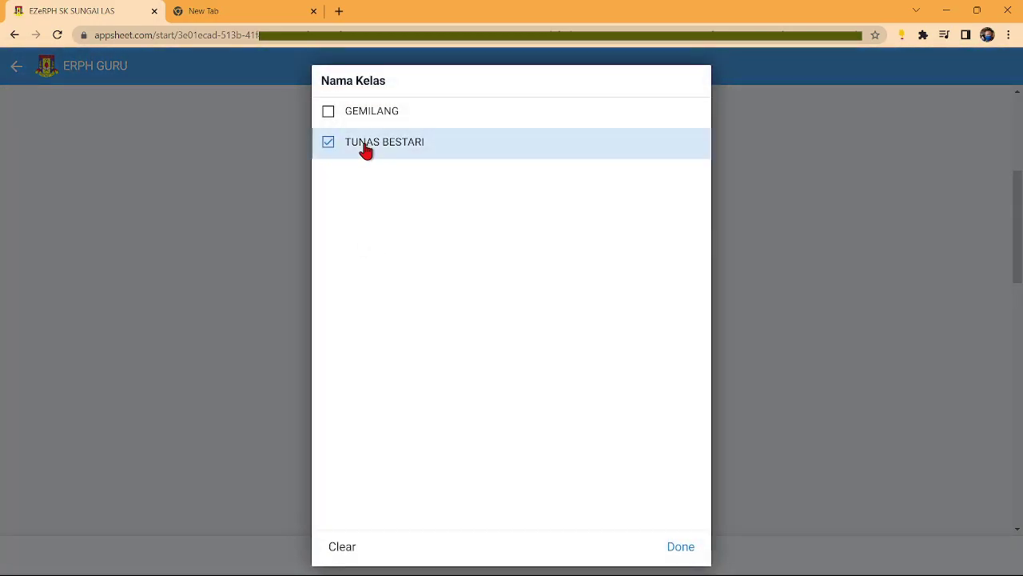
pyautogui.click(671, 546)
pyautogui.click(457, 376)
pyautogui.click(389, 211)
pyautogui.click(404, 443)
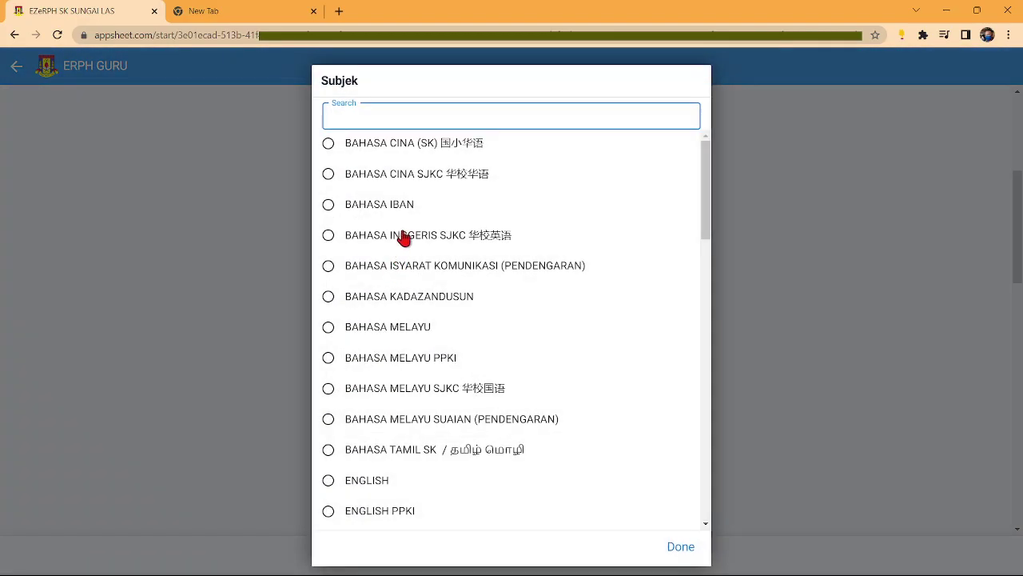
pyautogui.click(408, 331)
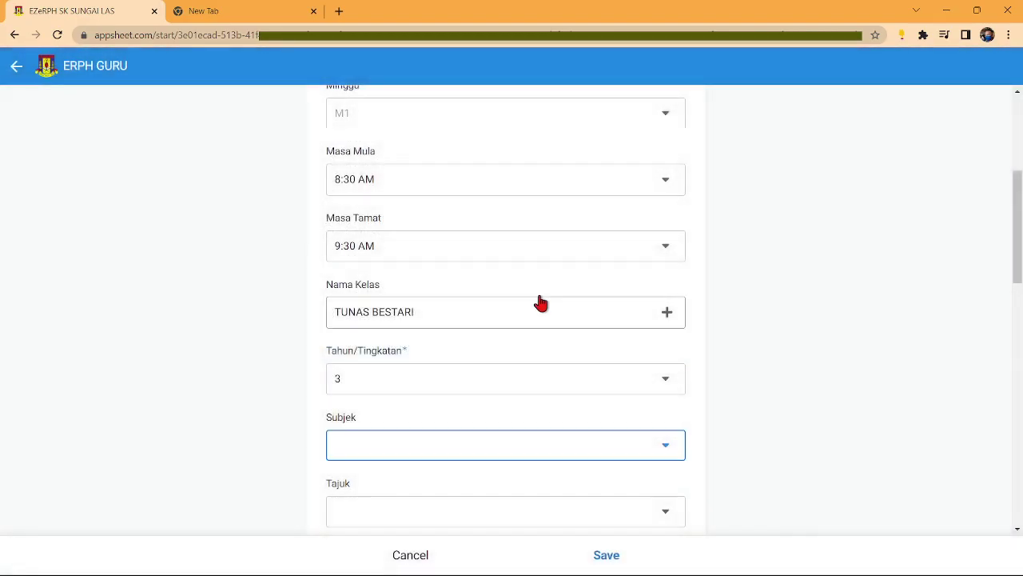